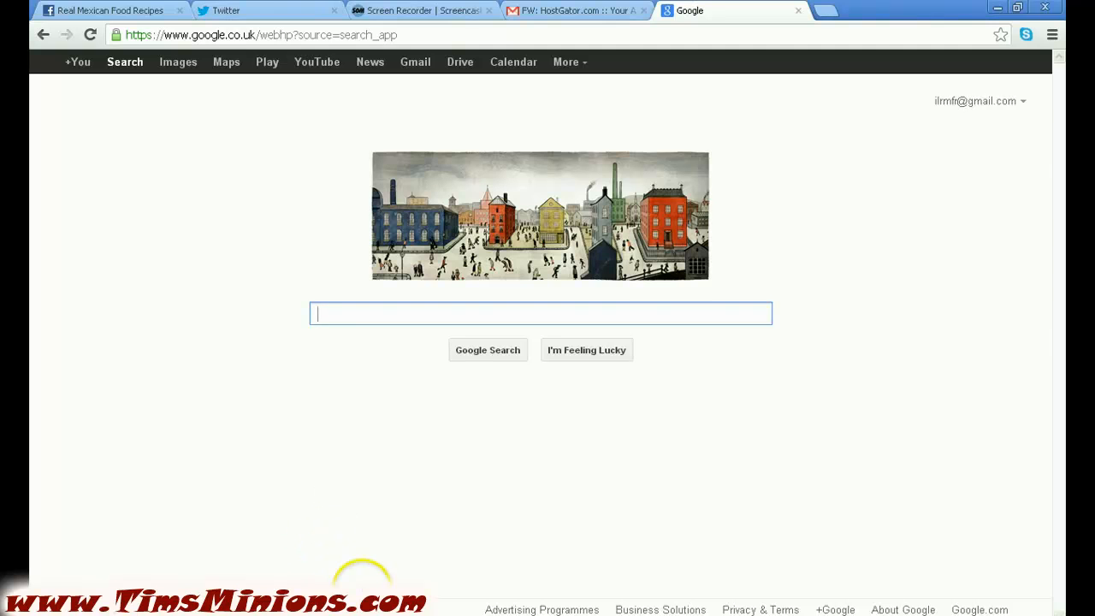
{"action": "left_click", "coordinate": [368, 614]}
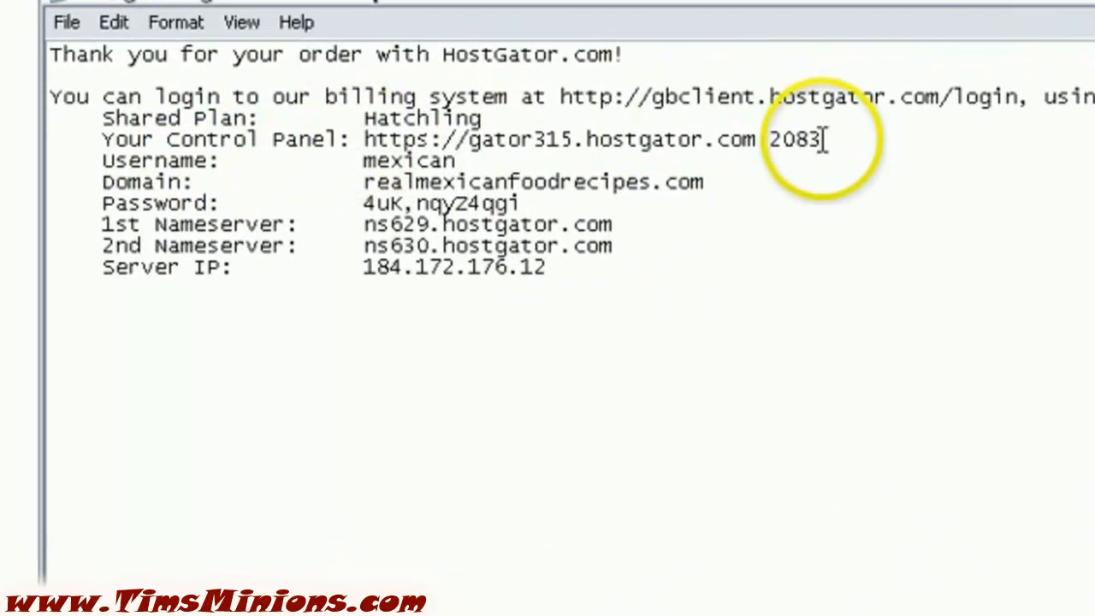
{"action": "left_click_drag", "start_coordinate": [824, 139], "coordinate": [363, 140]}
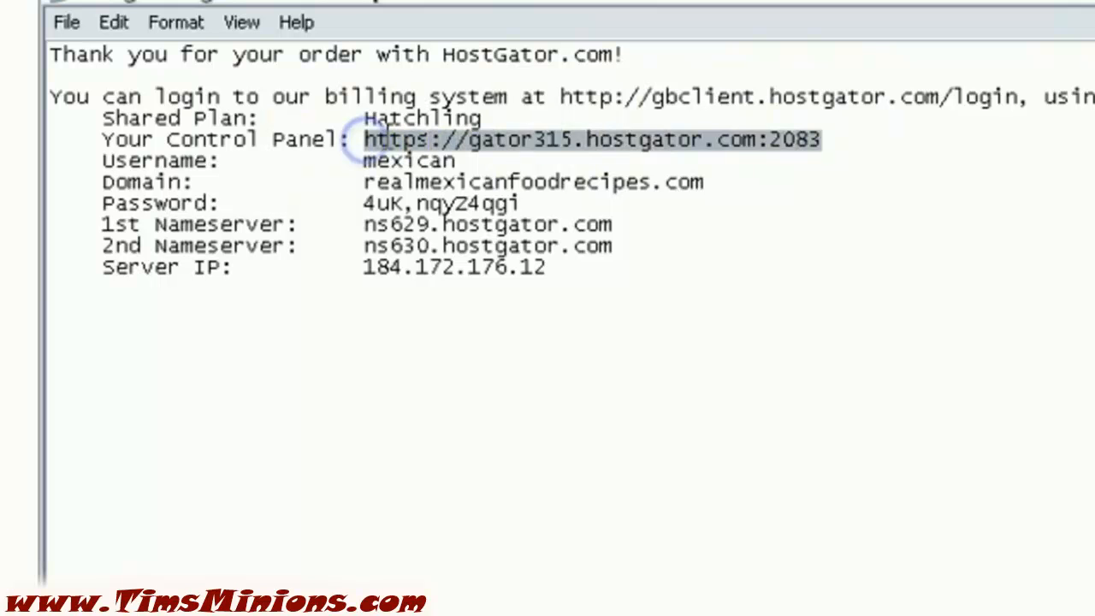
{"action": "right_click", "coordinate": [396, 143]}
Copy the control panel address, paste it into Chrome's address bar and load gator315.hostgator.com:2083
{"action": "left_click", "coordinate": [462, 225]}
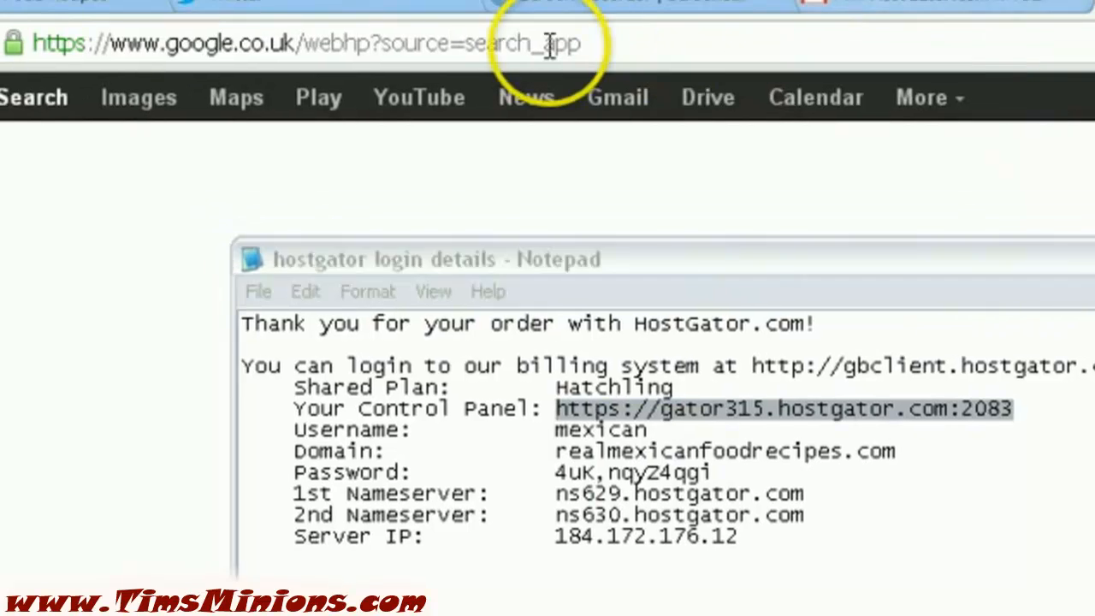
{"action": "left_click", "coordinate": [555, 47]}
{"action": "right_click", "coordinate": [397, 39]}
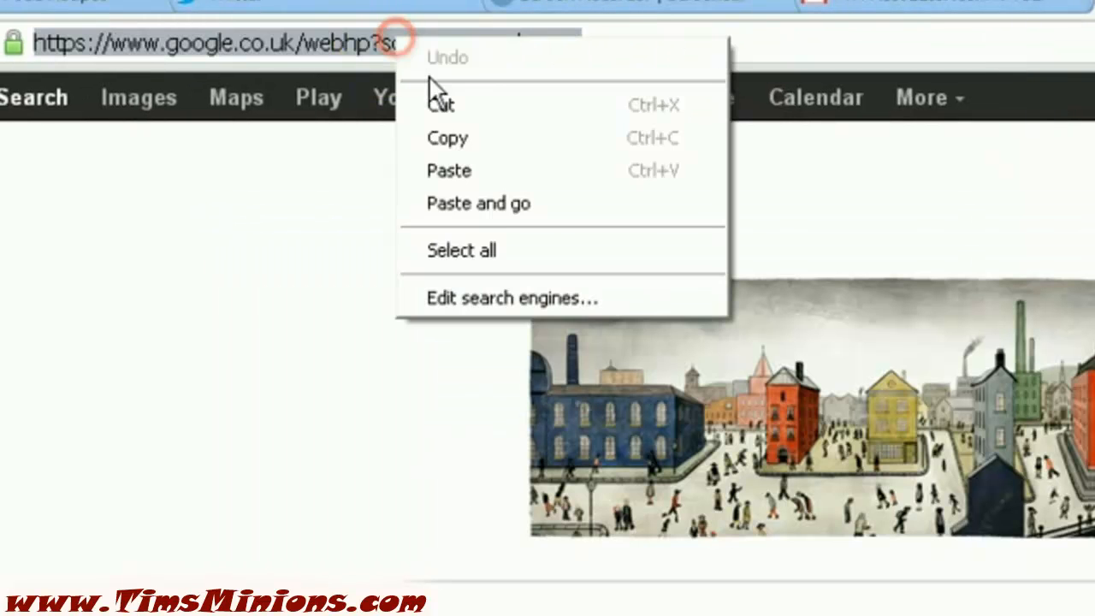
{"action": "left_click", "coordinate": [476, 168]}
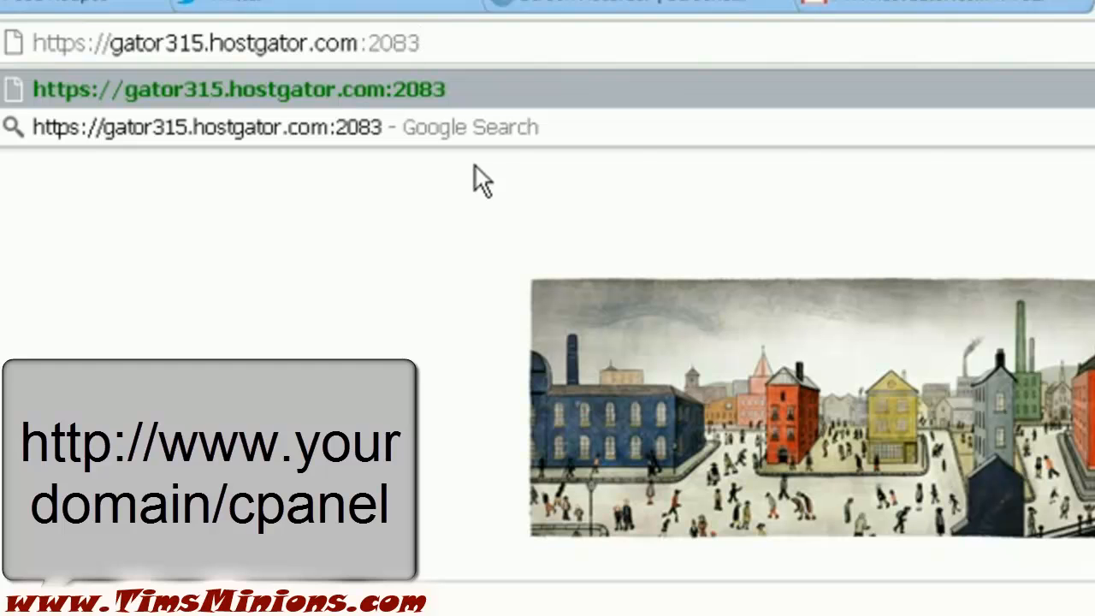
{"action": "left_click", "coordinate": [451, 163]}
{"action": "left_click", "coordinate": [368, 91]}
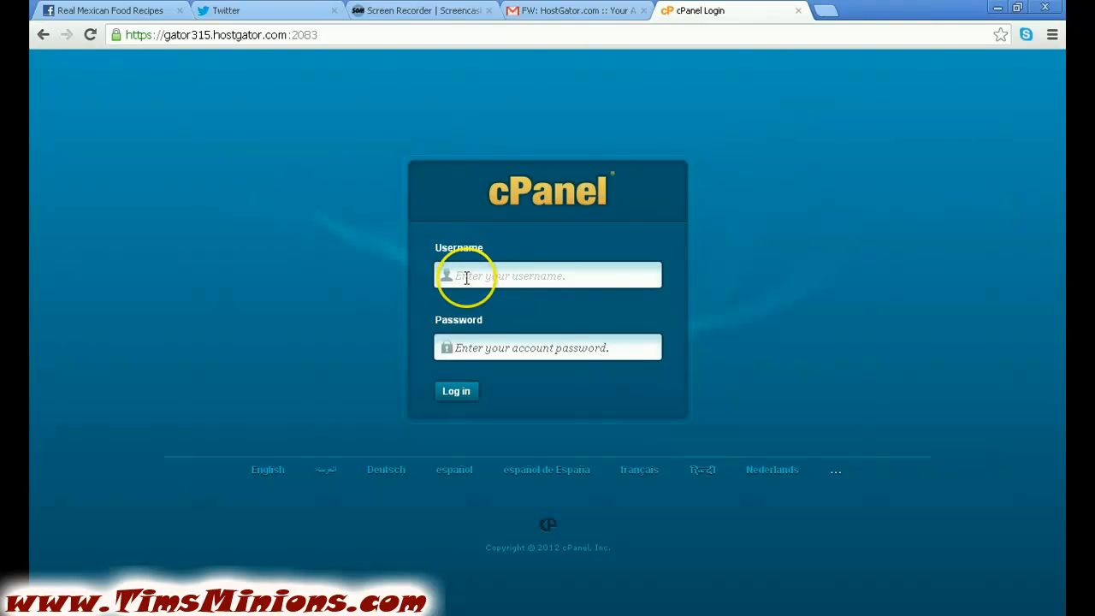
Copy the account password from the hostgator login details notes
{"action": "left_click", "coordinate": [464, 346]}
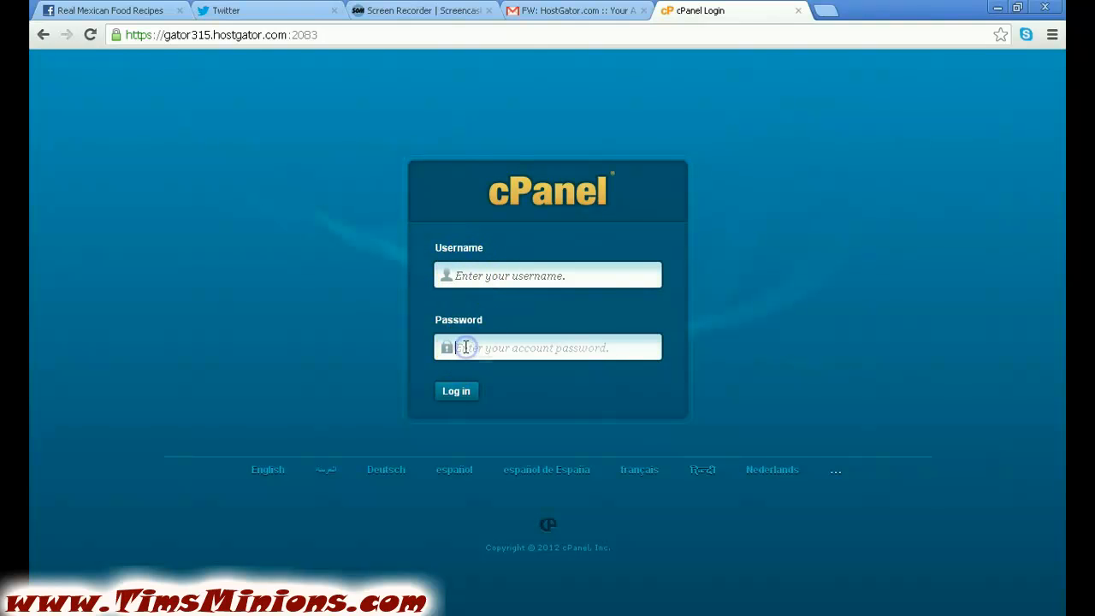
{"action": "left_click", "coordinate": [450, 614]}
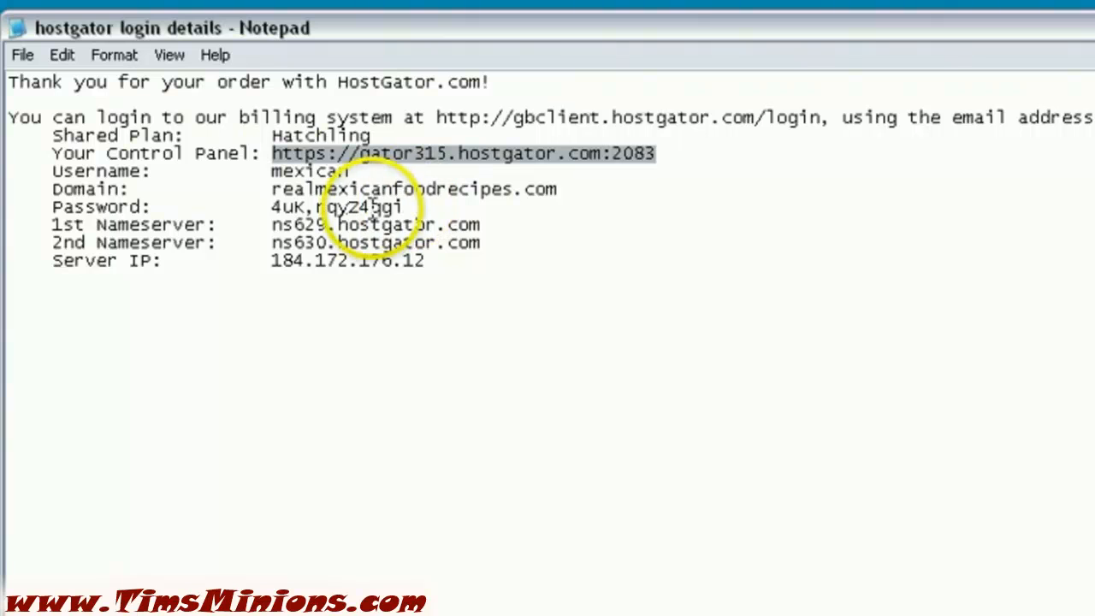
{"action": "left_click", "coordinate": [402, 207]}
{"action": "left_click_drag", "start_coordinate": [402, 207], "coordinate": [276, 207]}
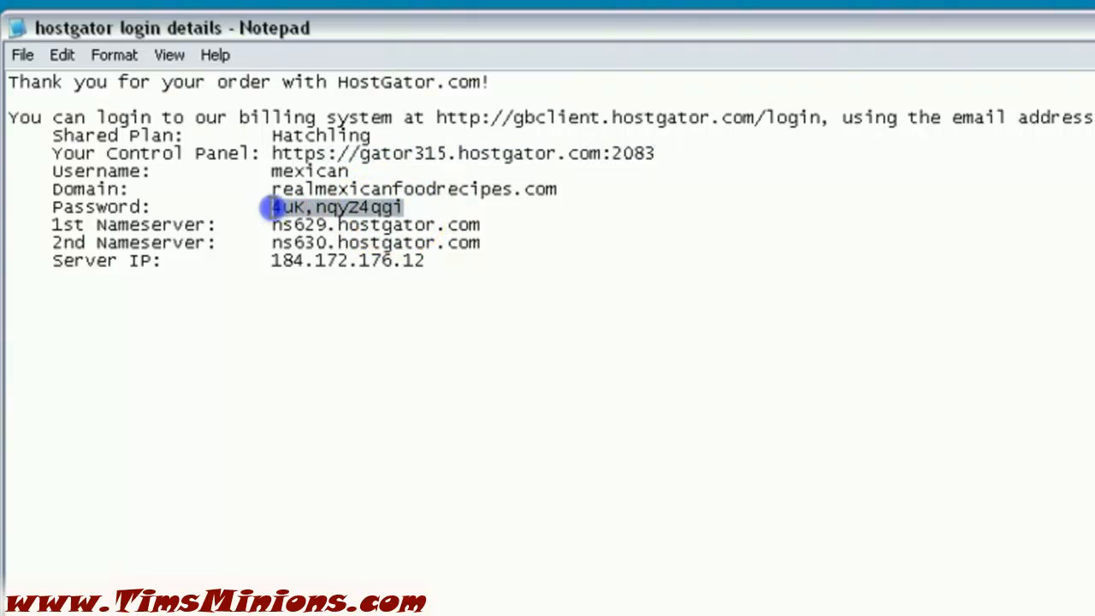
{"action": "right_click", "coordinate": [277, 207]}
{"action": "left_click", "coordinate": [339, 280]}
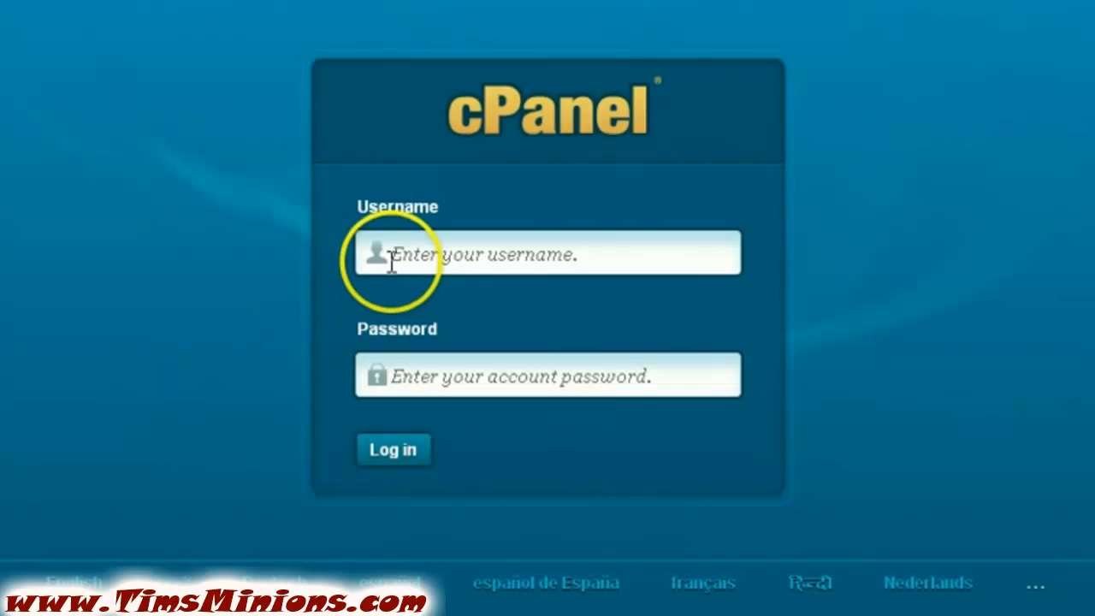
Enter the account username and paste the copied password into the cPanel login form
{"action": "left_click", "coordinate": [401, 252]}
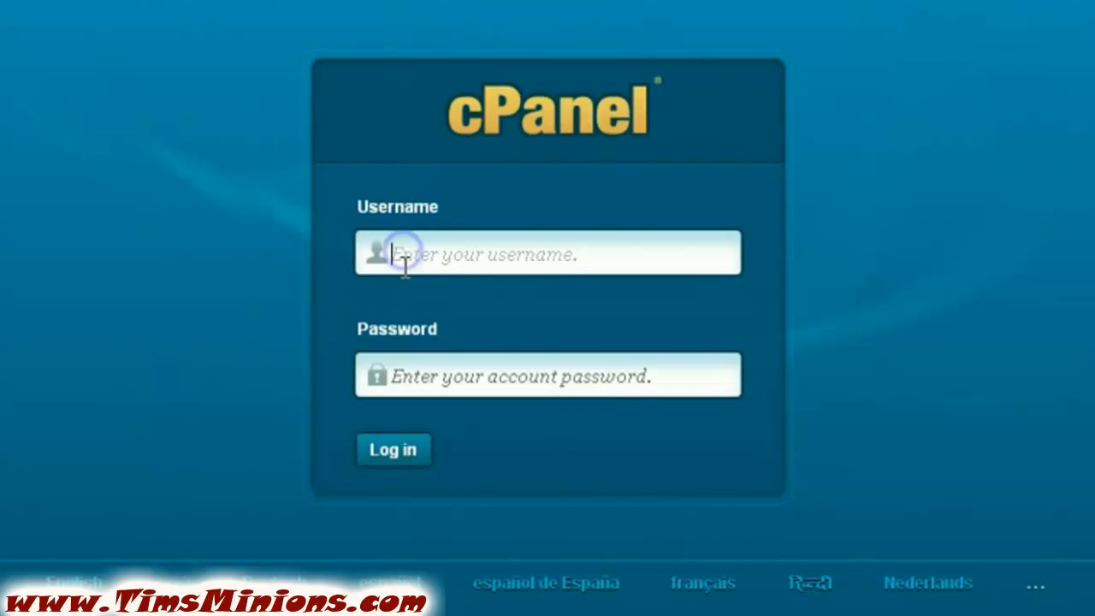
{"action": "type", "text": "mexican"}
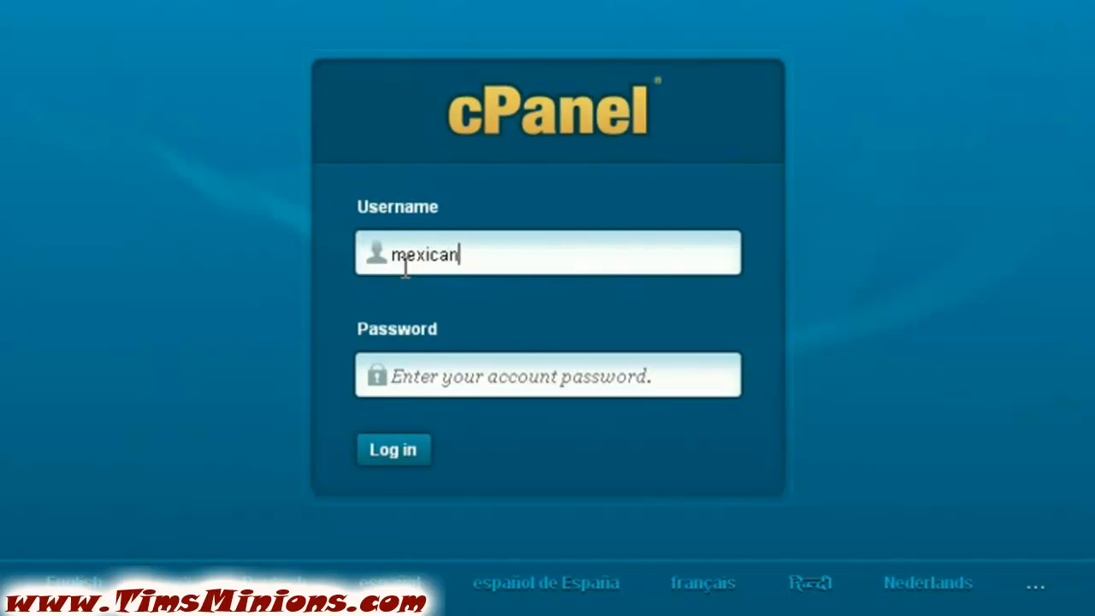
{"action": "left_click", "coordinate": [427, 380]}
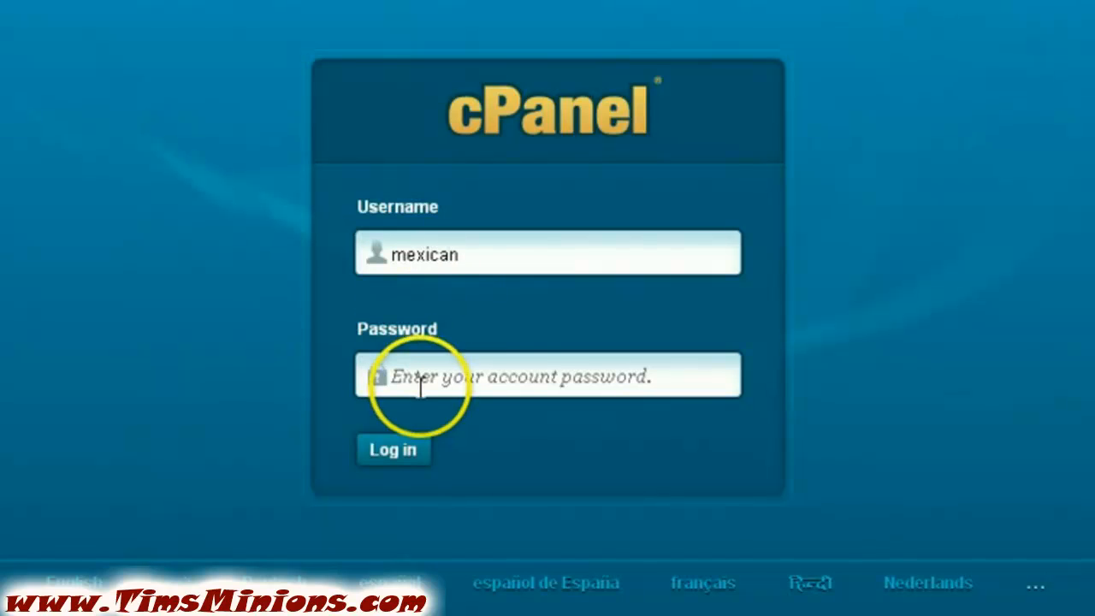
{"action": "right_click", "coordinate": [429, 378]}
{"action": "left_click", "coordinate": [485, 517]}
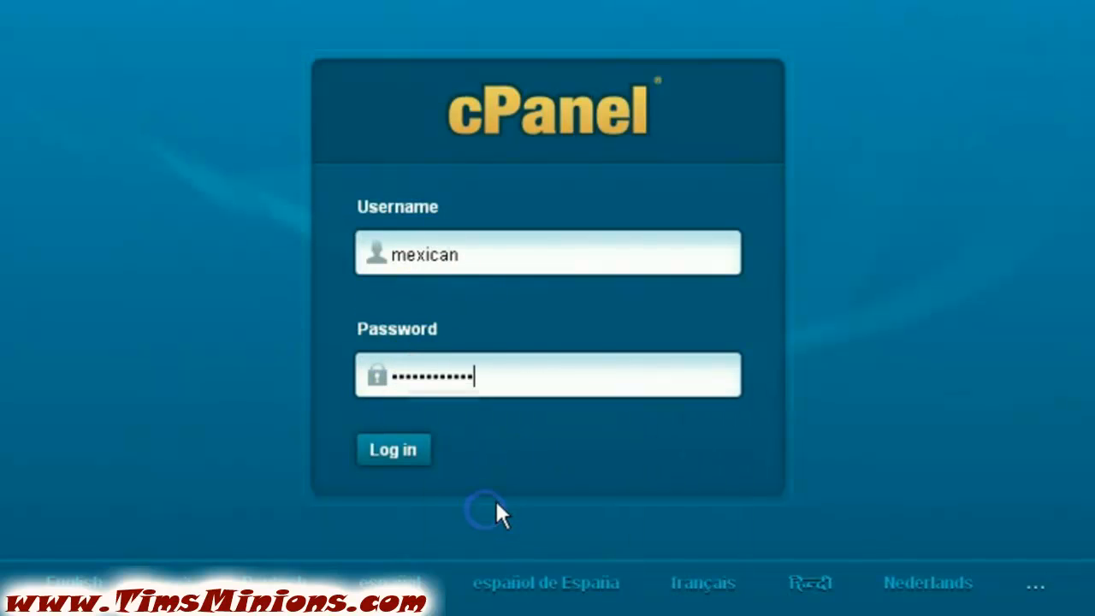
Log in to cPanel, then close the Welcome New User dialog and the goMobi promotion
{"action": "left_click", "coordinate": [419, 455]}
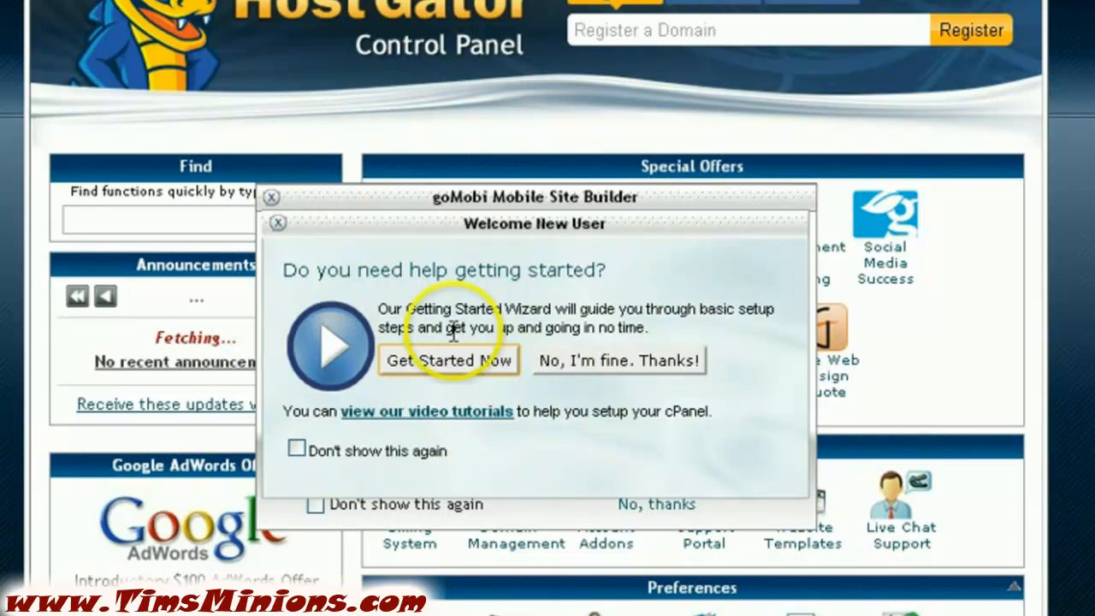
{"action": "left_click", "coordinate": [278, 224]}
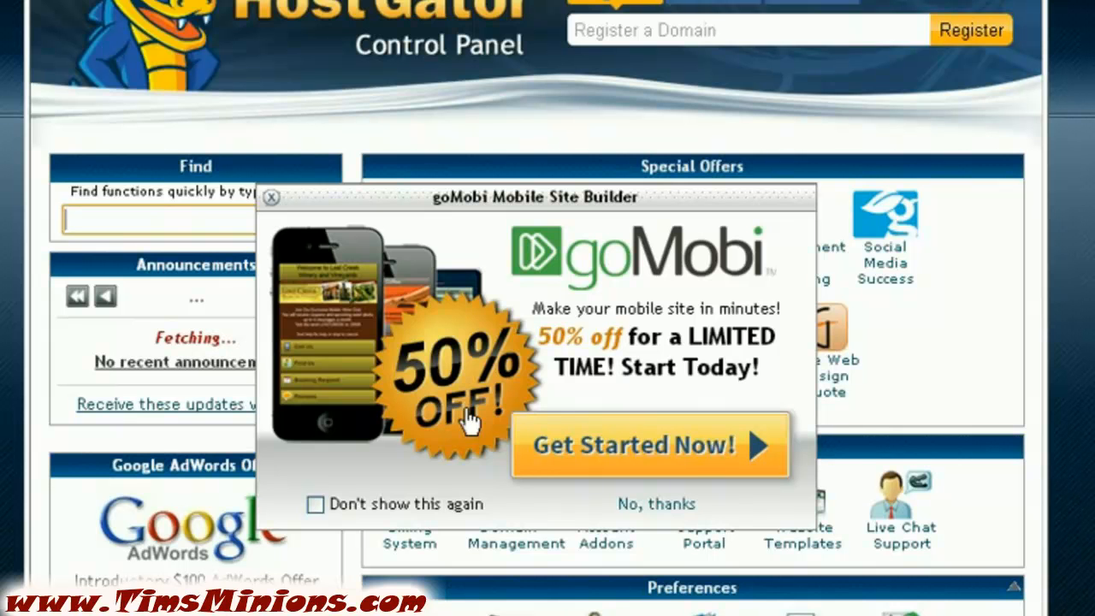
{"action": "left_click", "coordinate": [272, 197]}
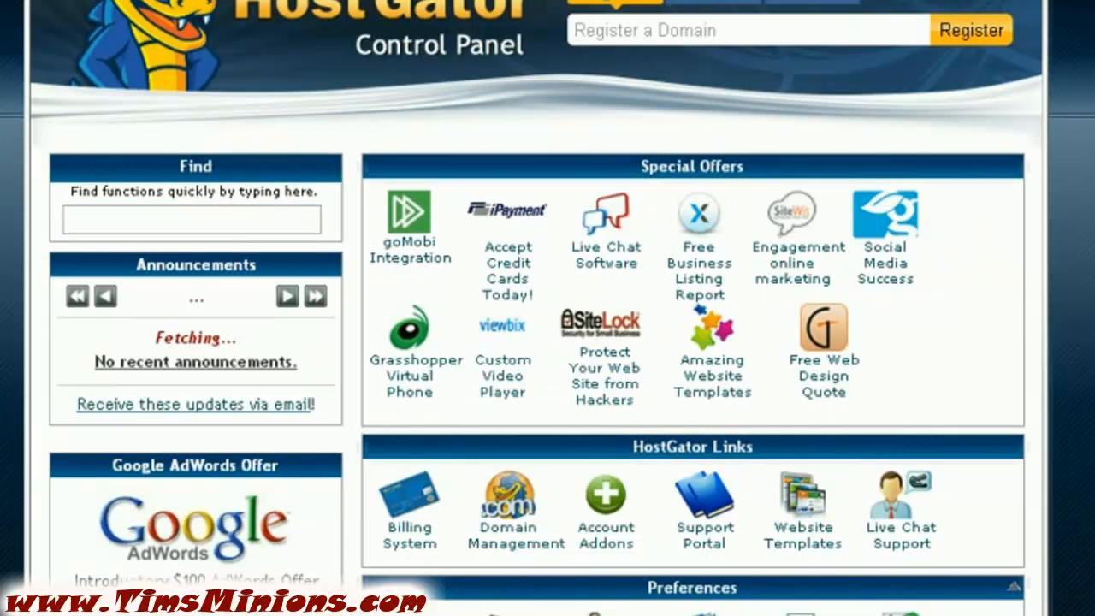
Scroll the cPanel home page to locate the Mail section with Email Accounts
{"action": "scroll", "coordinate": [536, 342], "scroll_direction": "down", "scroll_amount": 3}
{"action": "scroll", "coordinate": [536, 342], "scroll_direction": "down", "scroll_amount": 10}
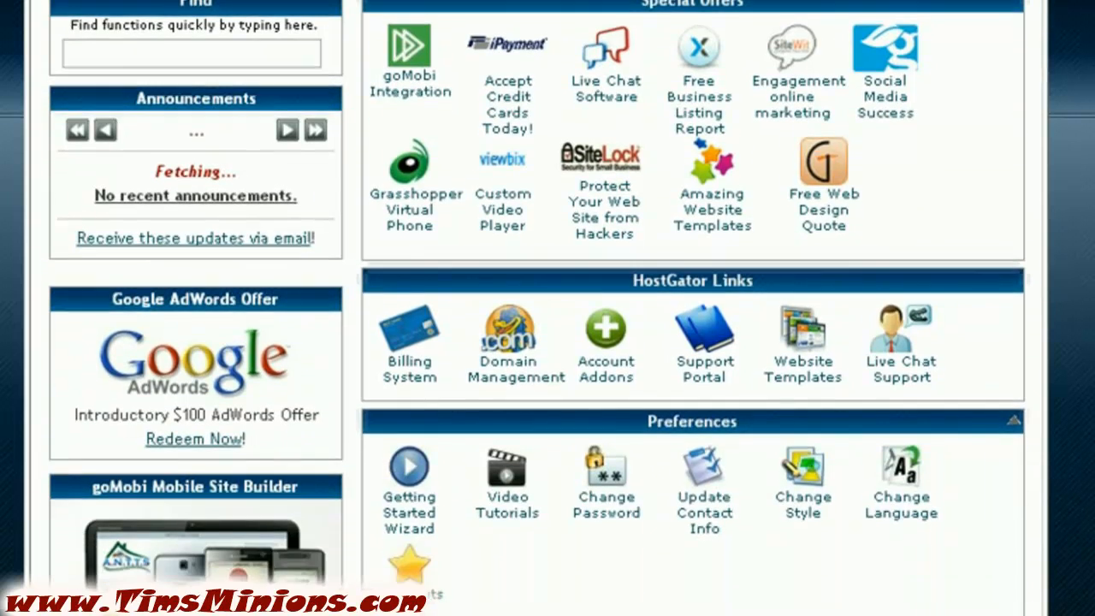
{"action": "scroll", "coordinate": [535, 342], "scroll_direction": "down", "scroll_amount": 9}
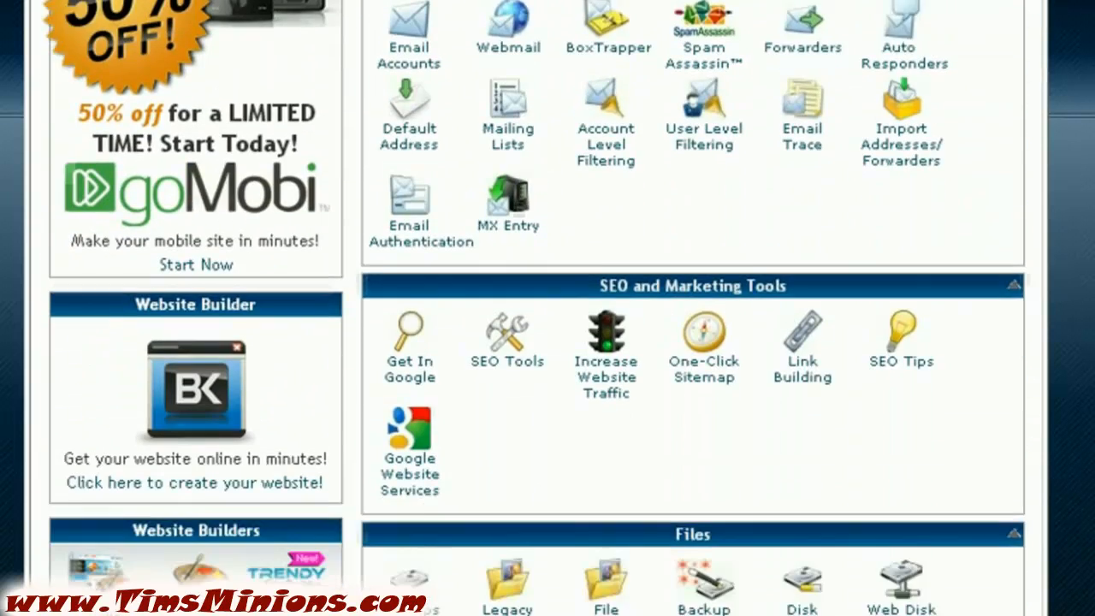
{"action": "scroll", "coordinate": [536, 342], "scroll_direction": "down", "scroll_amount": 4}
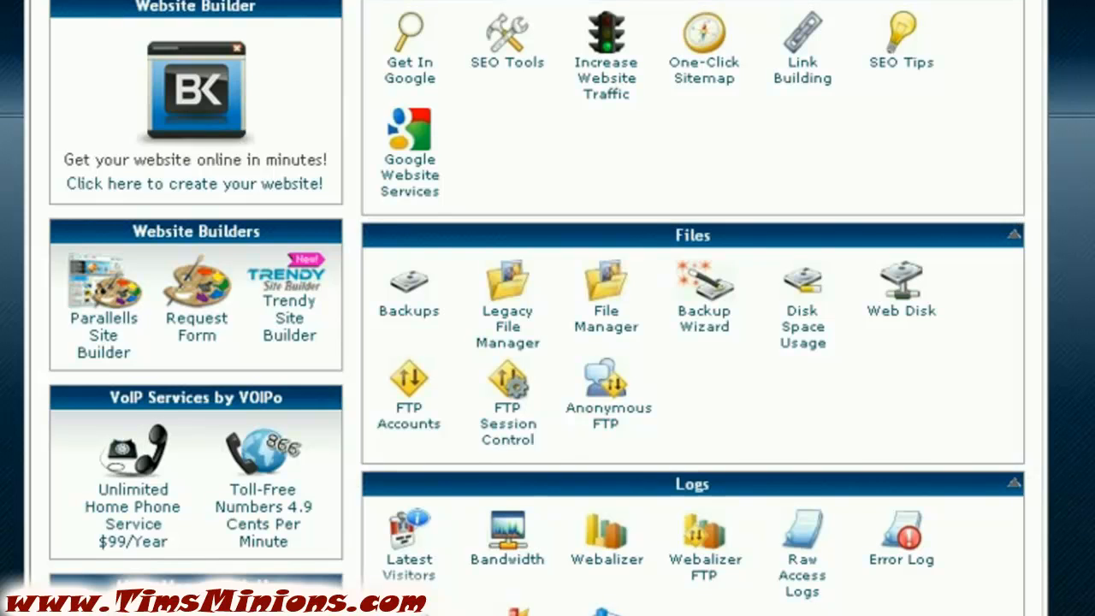
{"action": "scroll", "coordinate": [536, 342], "scroll_direction": "down", "scroll_amount": 12}
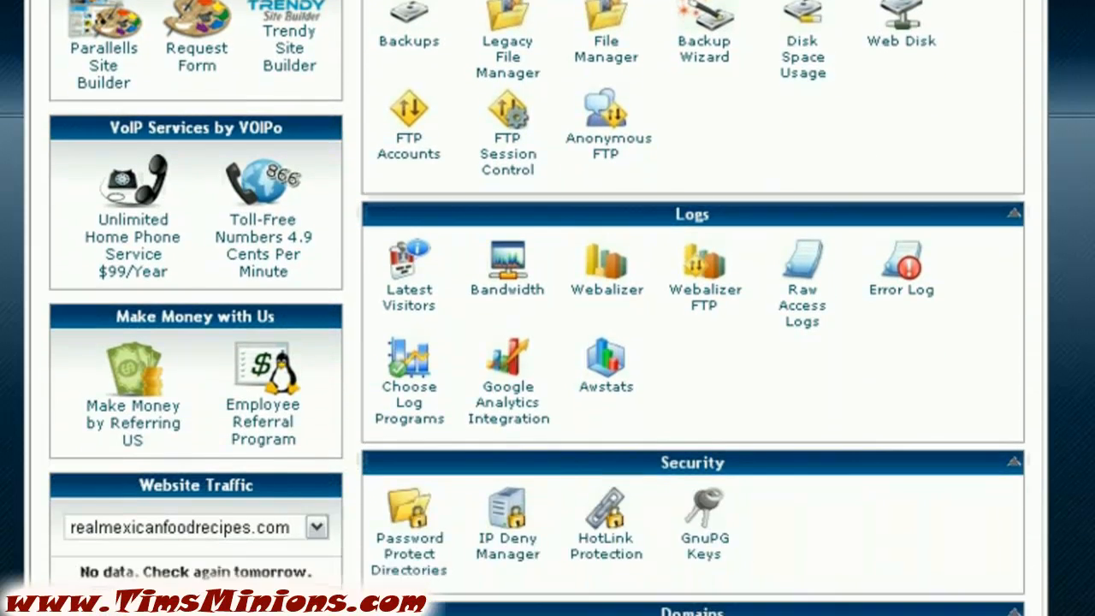
{"action": "scroll", "coordinate": [535, 342], "scroll_direction": "down", "scroll_amount": 4}
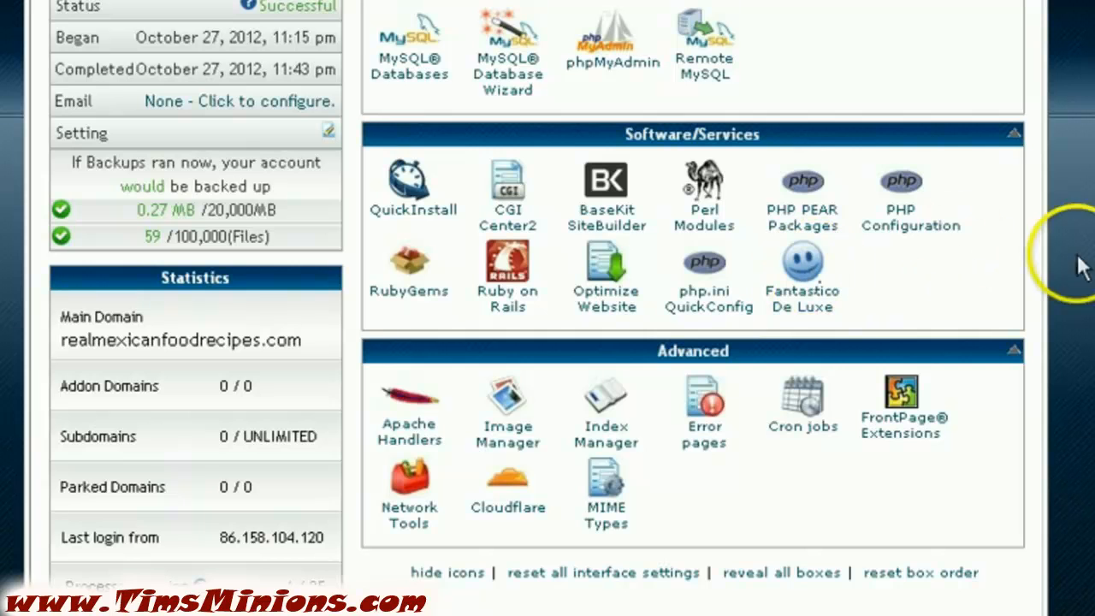
{"action": "scroll", "coordinate": [548, 307], "scroll_direction": "up", "scroll_amount": 5}
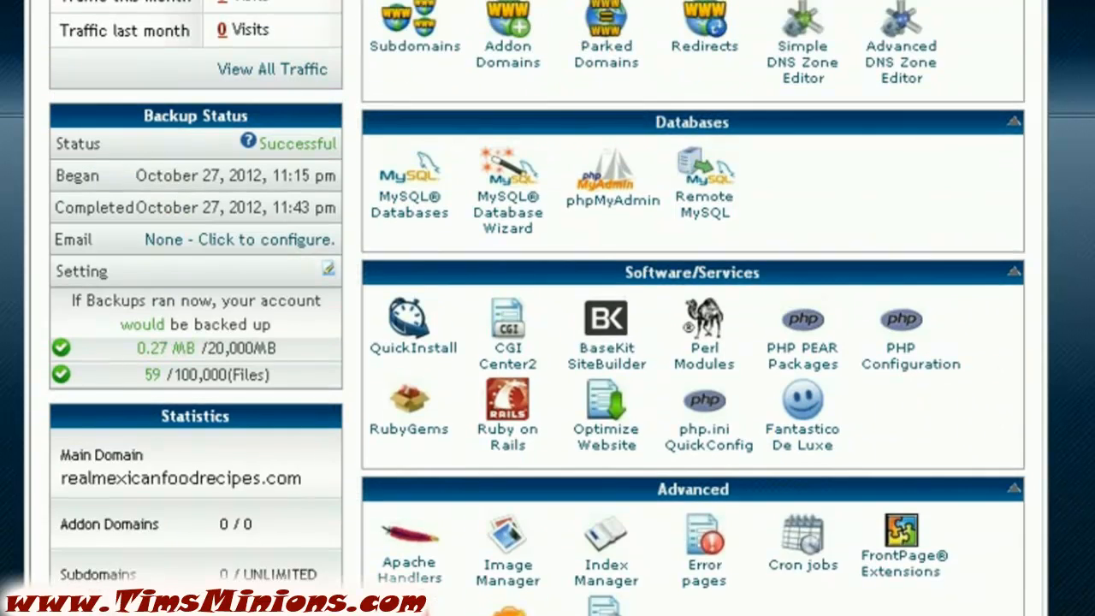
{"action": "scroll", "coordinate": [547, 308], "scroll_direction": "up", "scroll_amount": 10}
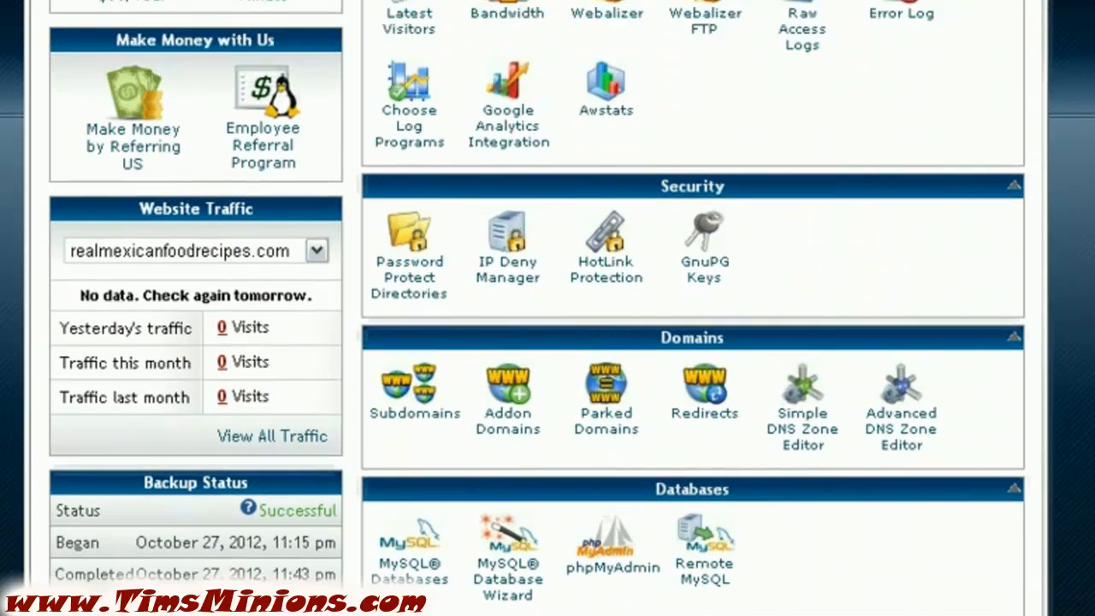
{"action": "scroll", "coordinate": [547, 308], "scroll_direction": "up", "scroll_amount": 10}
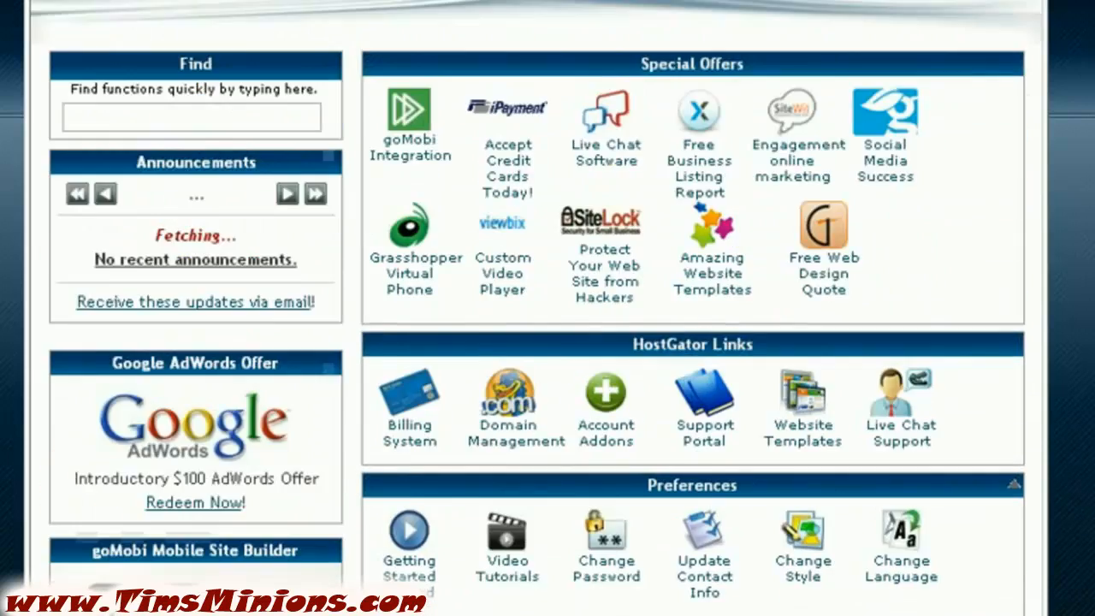
{"action": "scroll", "coordinate": [547, 308], "scroll_direction": "down", "scroll_amount": 9}
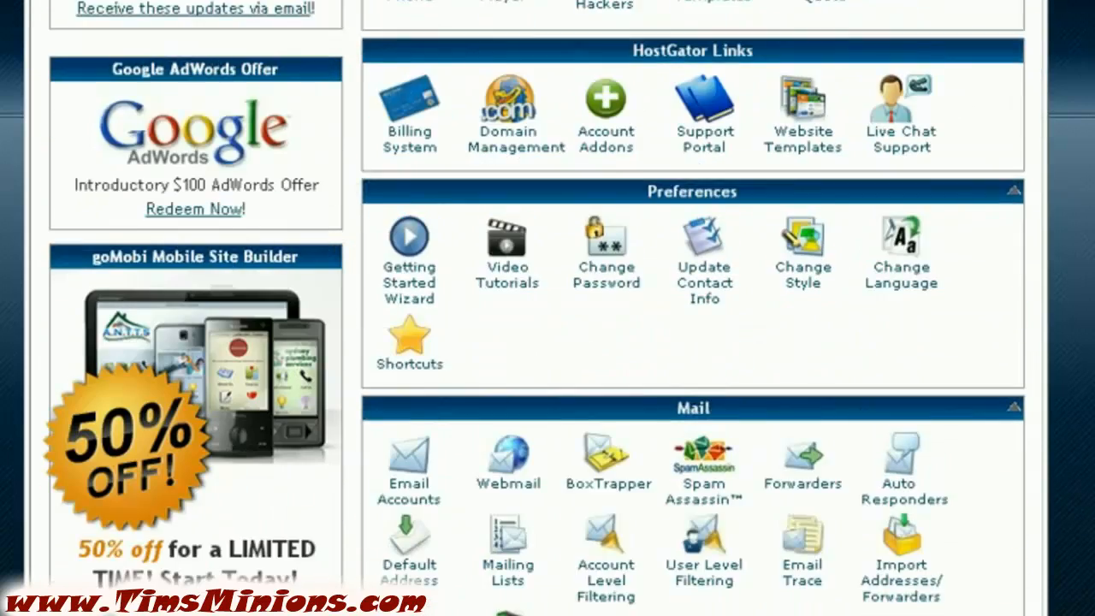
{"action": "scroll", "coordinate": [547, 308], "scroll_direction": "down", "scroll_amount": 5}
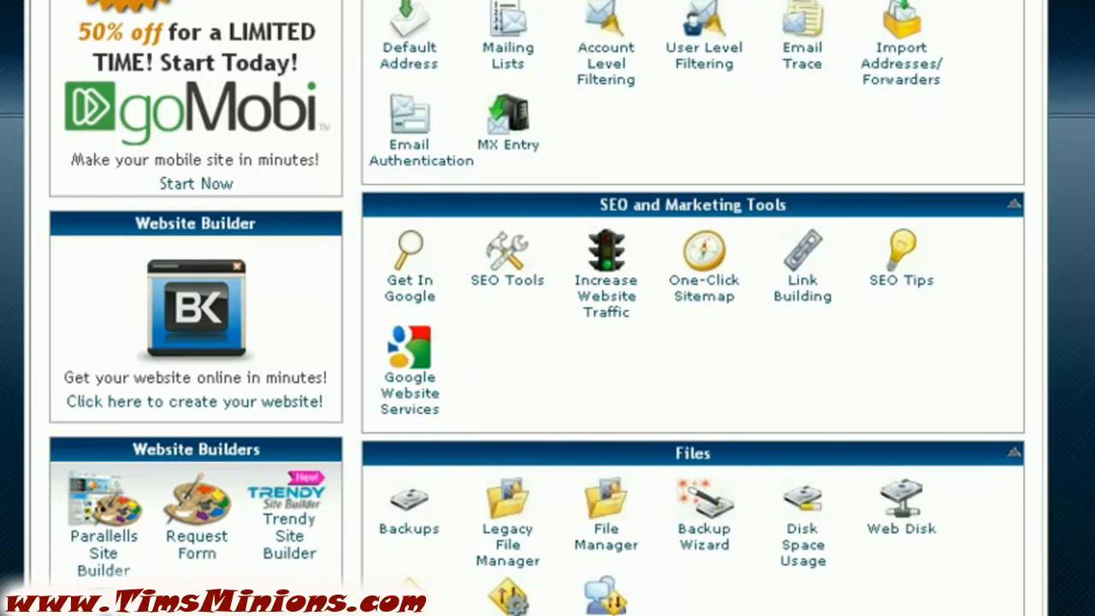
{"action": "scroll", "coordinate": [547, 307], "scroll_direction": "up", "scroll_amount": 9}
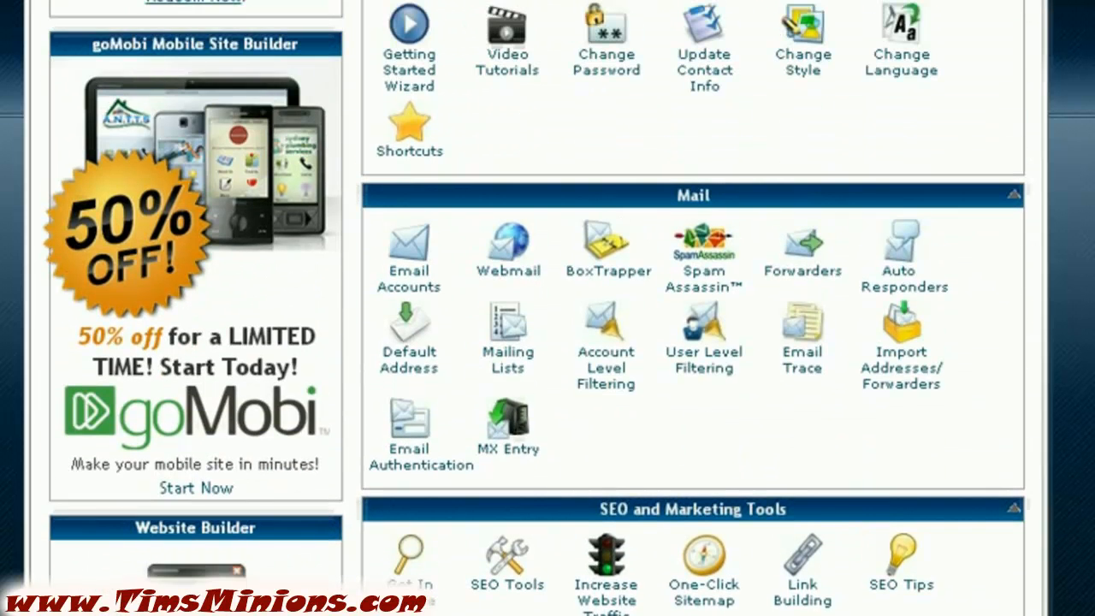
{"action": "scroll", "coordinate": [548, 308], "scroll_direction": "up", "scroll_amount": 3}
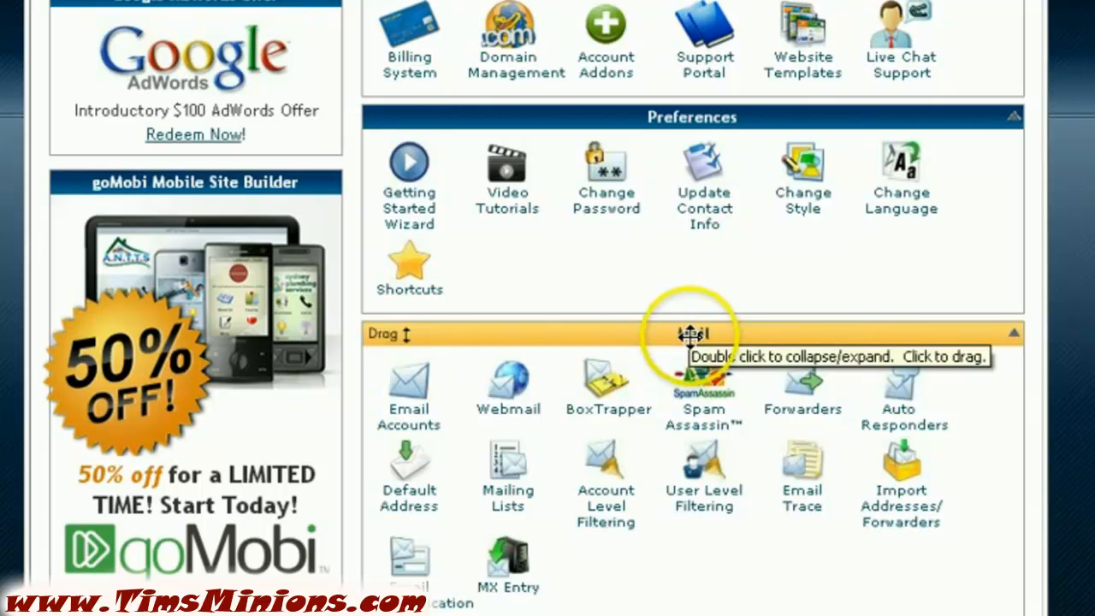
In Email Accounts, enter mailbox 'admin' with the password typed twice, keeping the 250 MB quota
{"action": "left_click", "coordinate": [410, 425]}
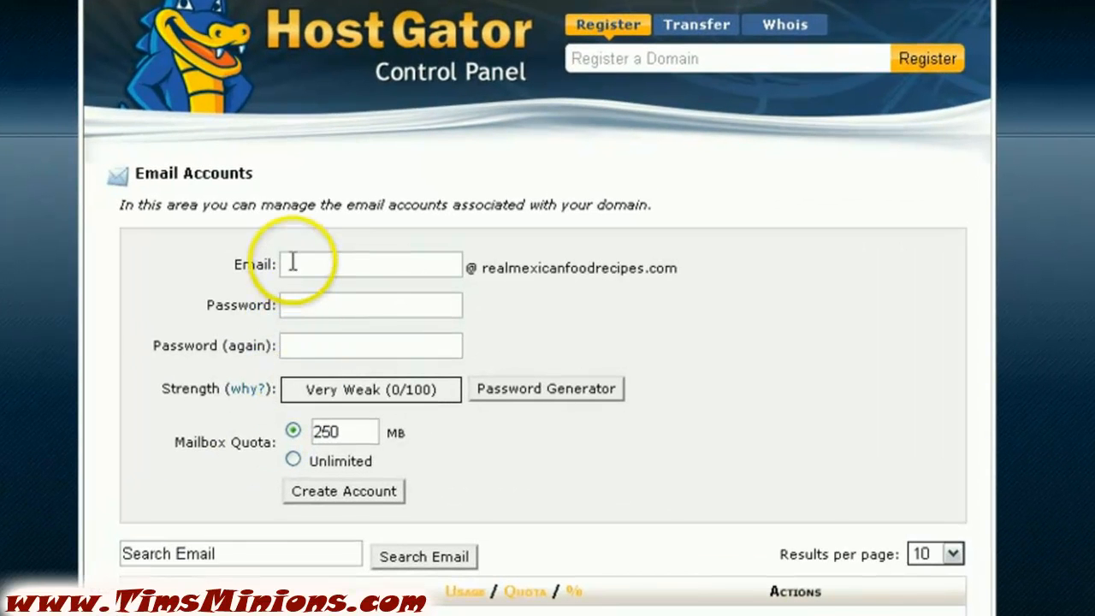
{"action": "left_click", "coordinate": [291, 266]}
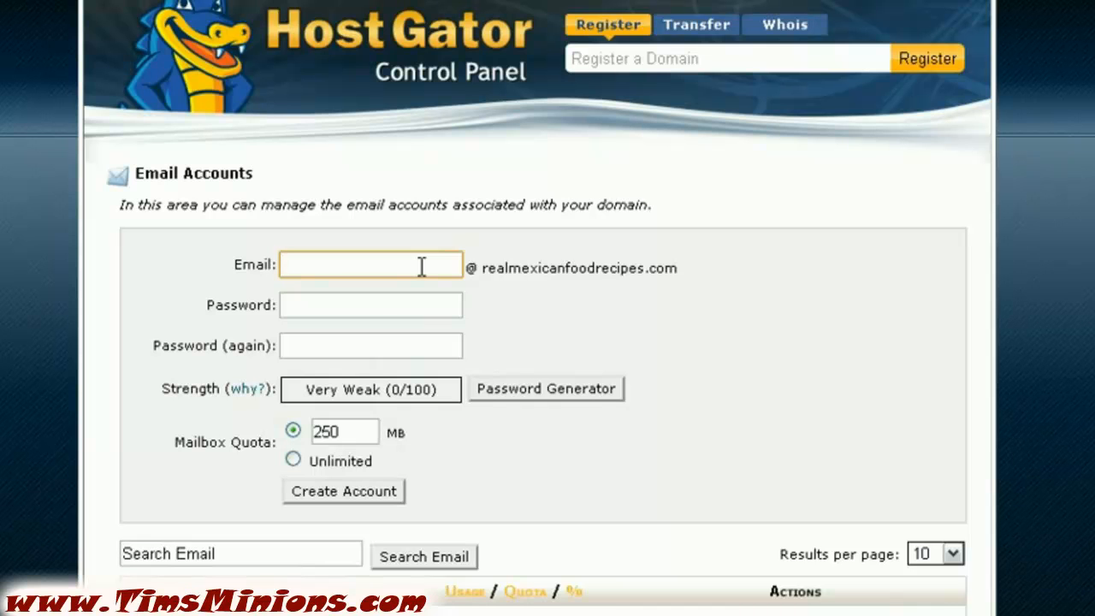
{"action": "type", "text": "admin"}
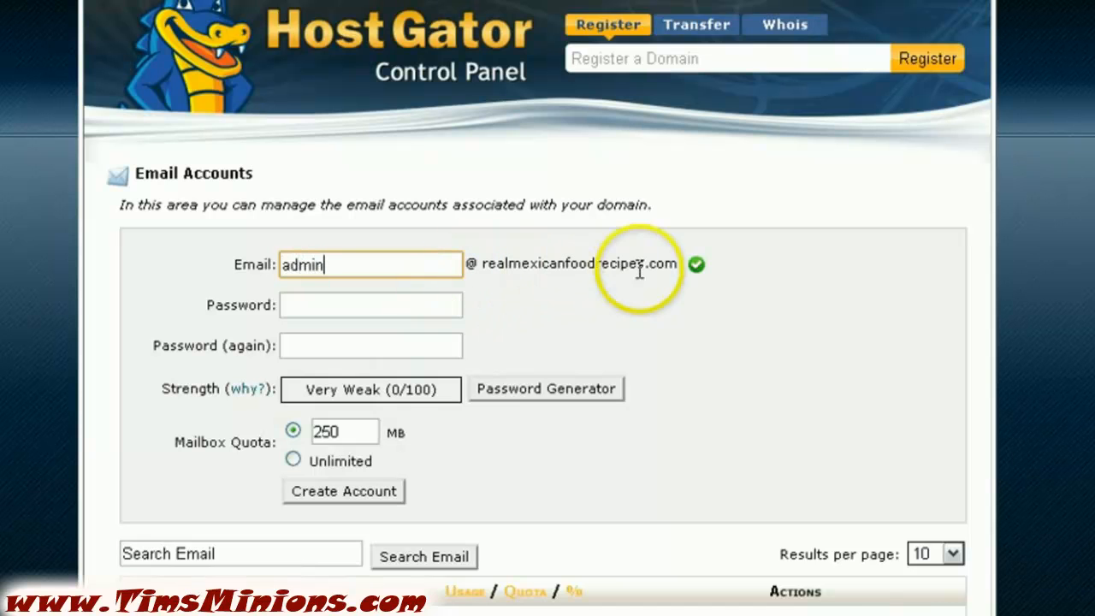
{"action": "left_click", "coordinate": [295, 299]}
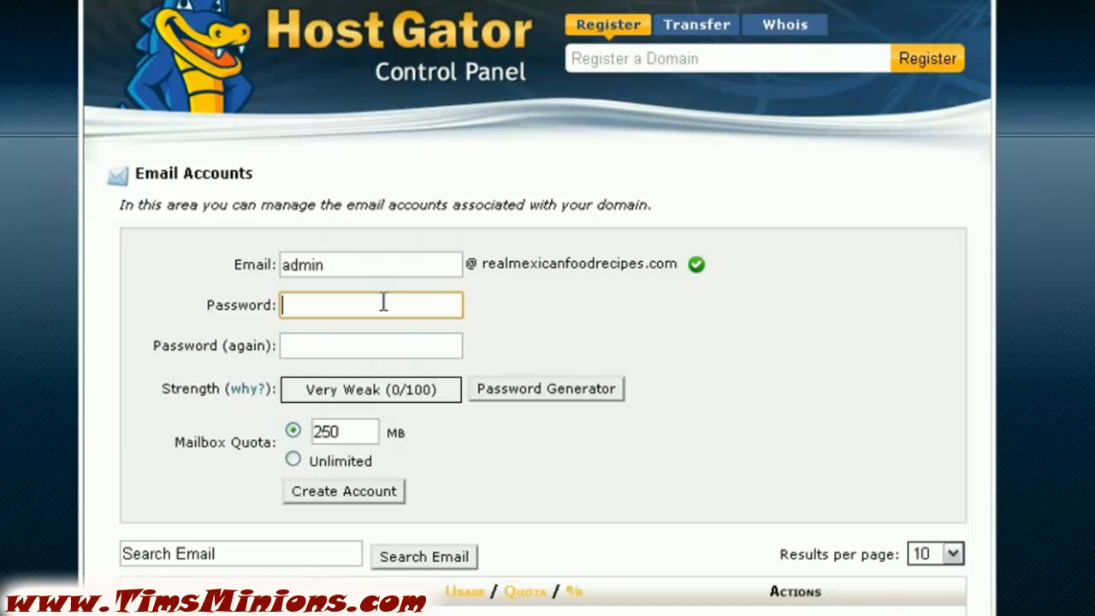
{"action": "type", "text": "pass"}
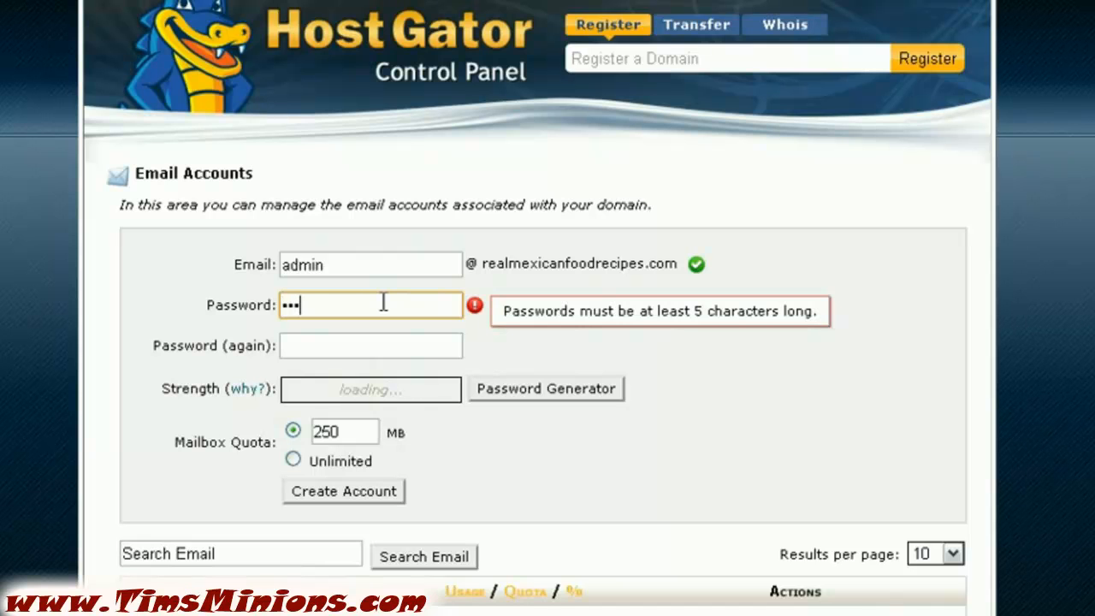
{"action": "type", "text": "word1"}
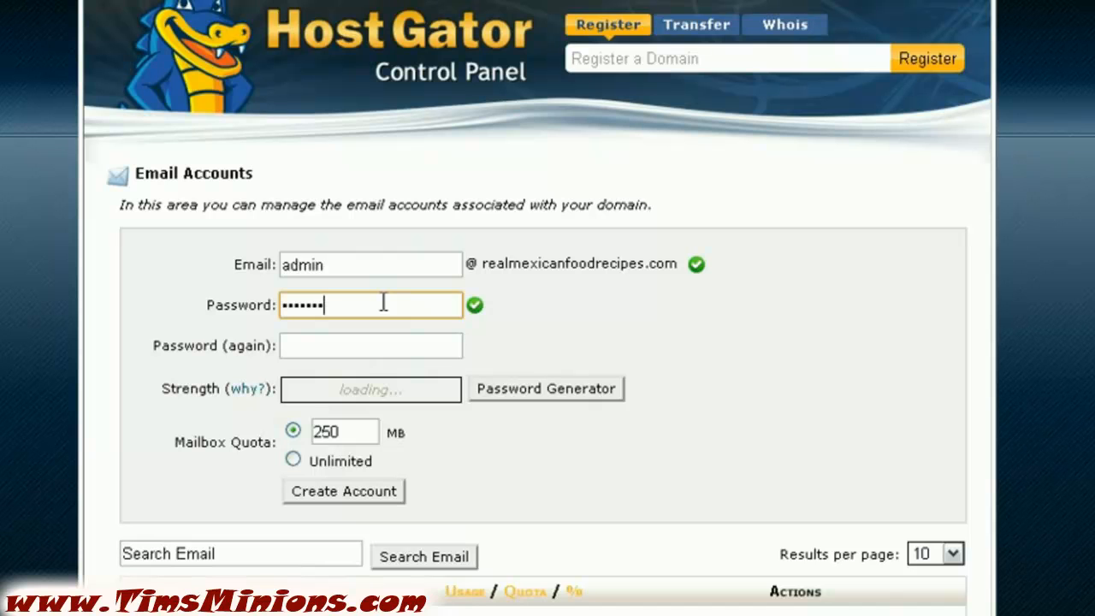
{"action": "type", "text": "2"}
{"action": "left_click", "coordinate": [342, 345]}
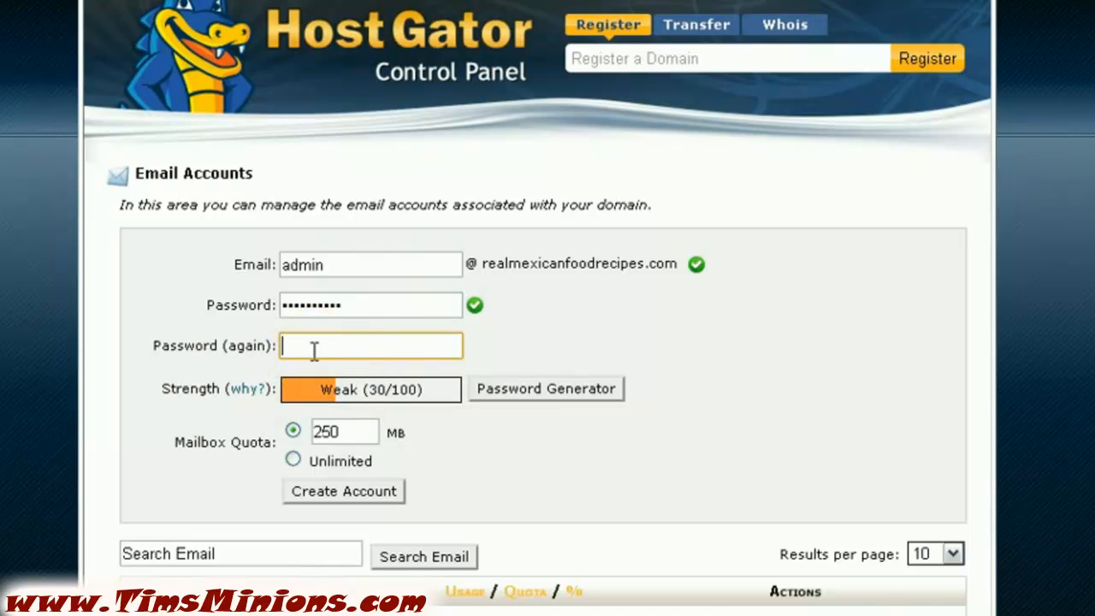
{"action": "type", "text": "••••"}
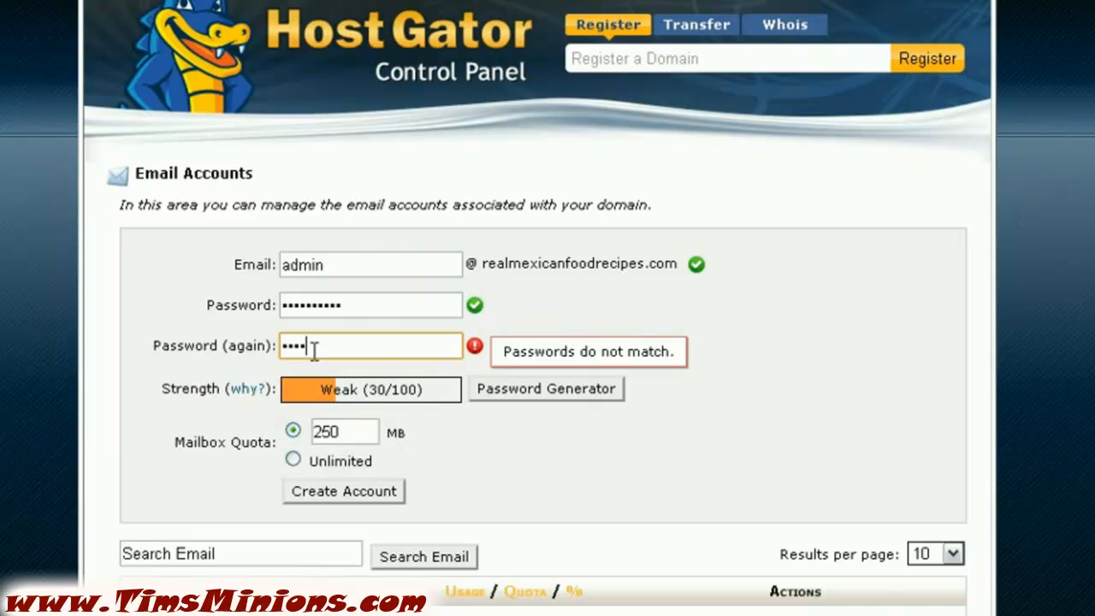
{"action": "type", "text": "•••••••"}
{"action": "left_click", "coordinate": [542, 474]}
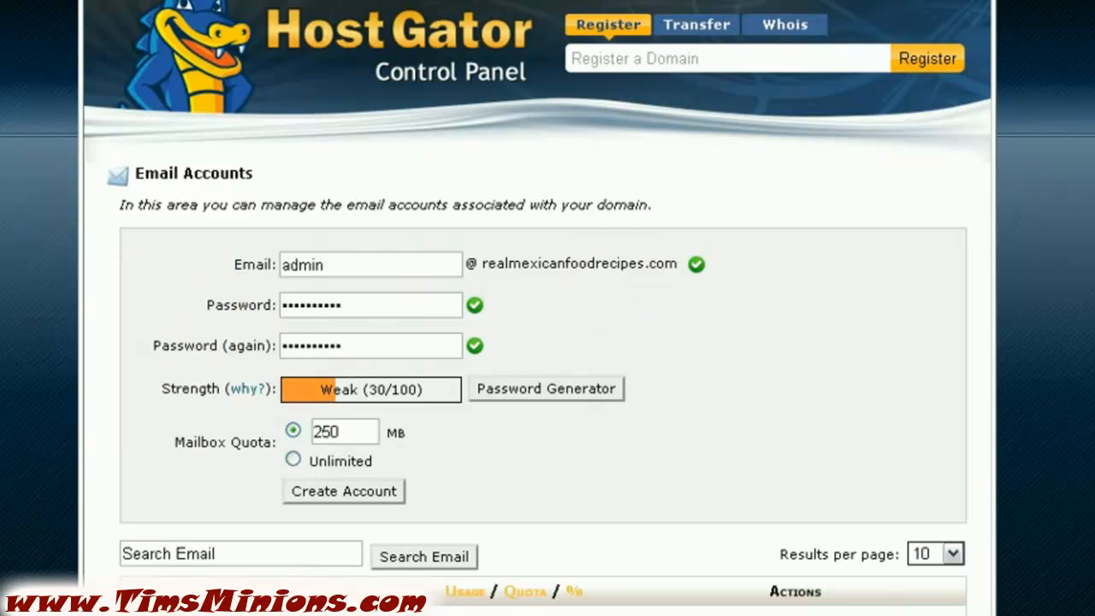
{"action": "scroll", "coordinate": [537, 343], "scroll_direction": "down", "scroll_amount": 3}
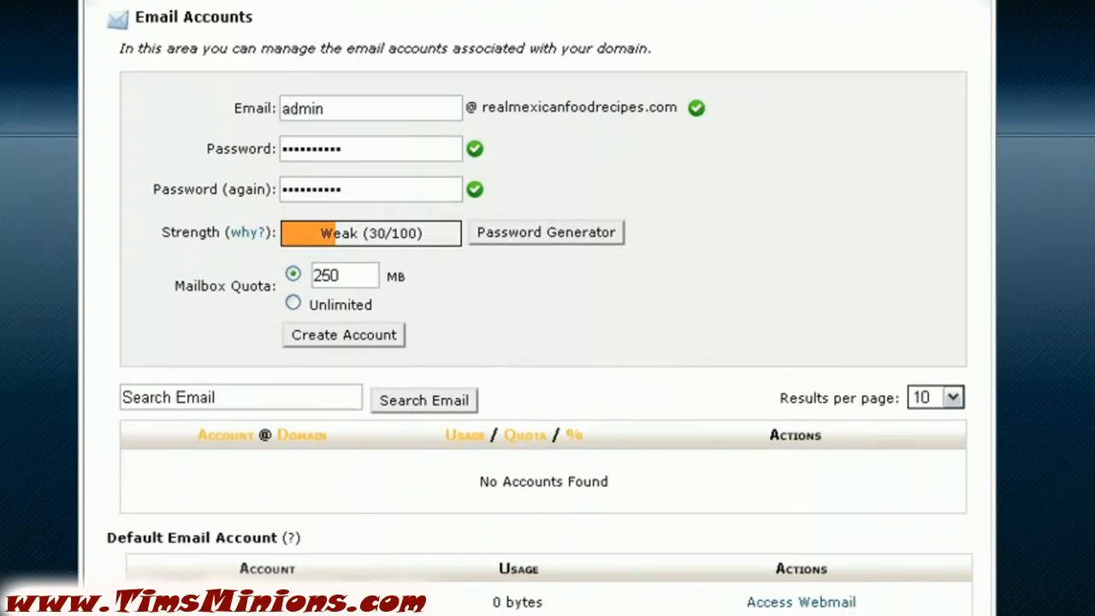
{"action": "scroll", "coordinate": [407, 441], "scroll_direction": "up", "scroll_amount": 2}
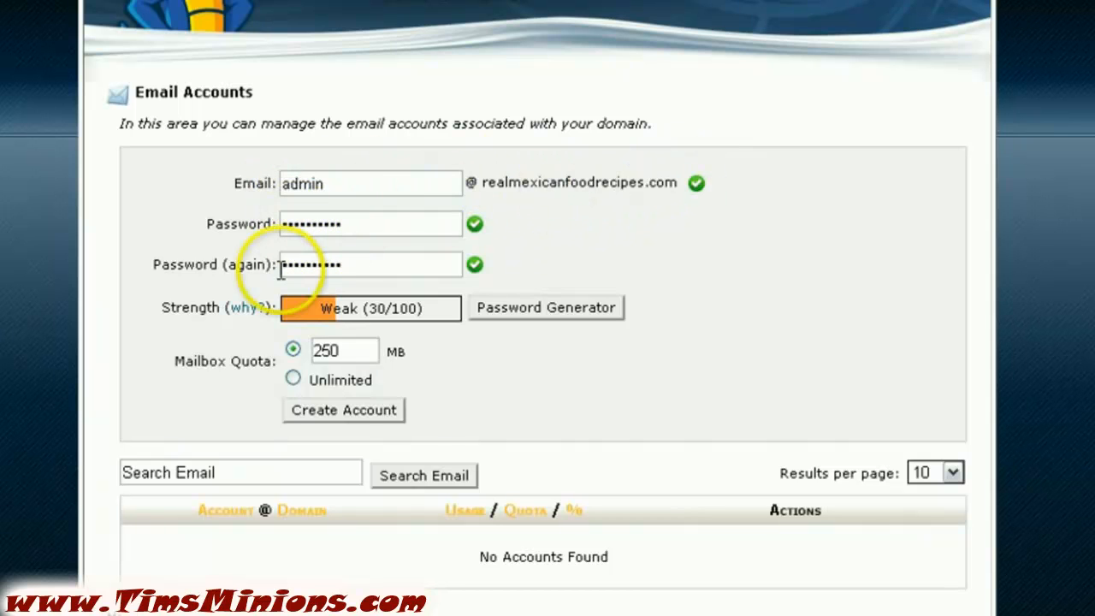
Create the admin mailbox so it is listed with 0 / 250 MB used
{"action": "left_click", "coordinate": [342, 412]}
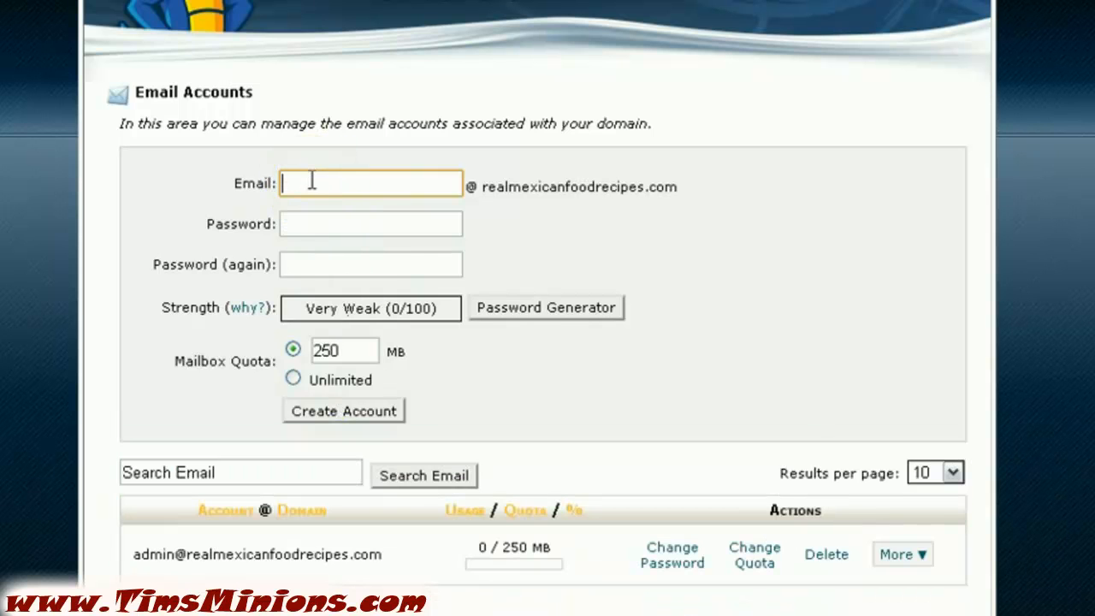
Dismiss the goMobi offer for good and return to the Email Accounts page
{"action": "scroll", "coordinate": [171, 163], "scroll_direction": "up", "scroll_amount": 2}
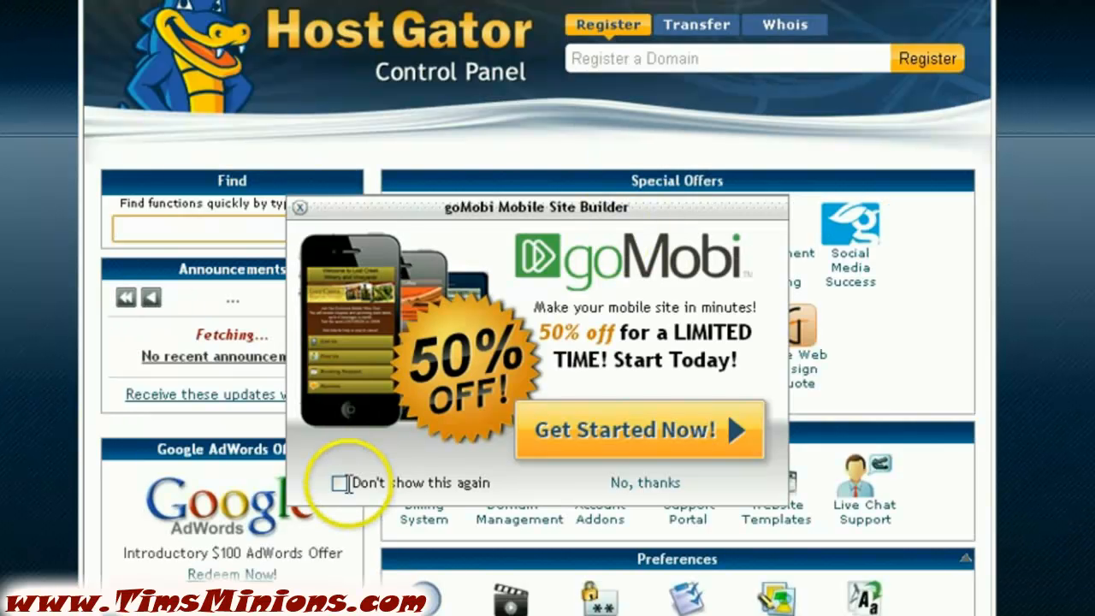
{"action": "left_click", "coordinate": [340, 484]}
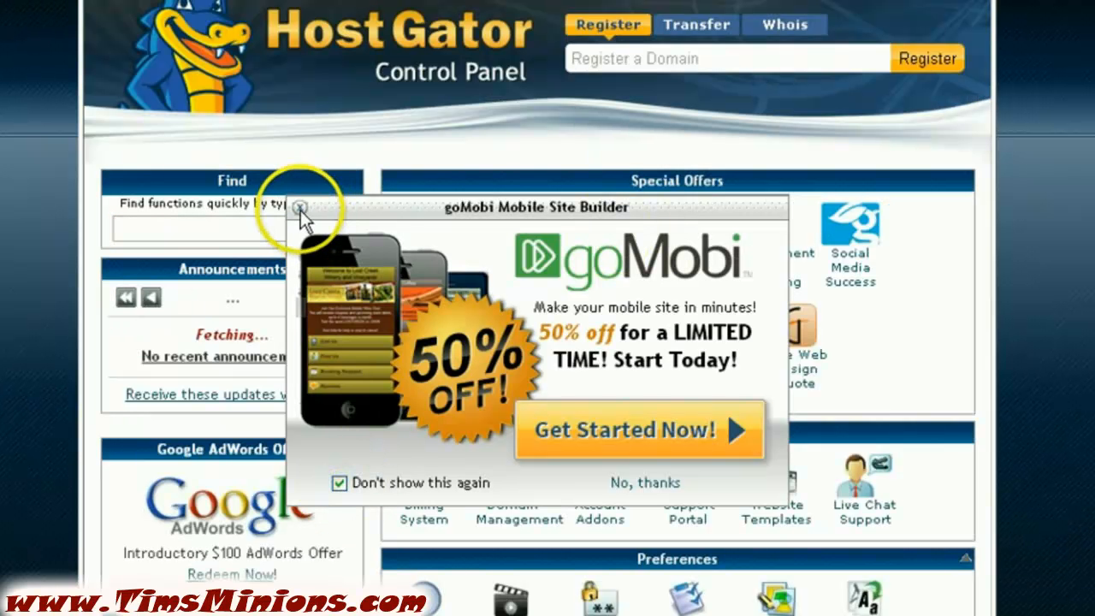
{"action": "left_click", "coordinate": [300, 209]}
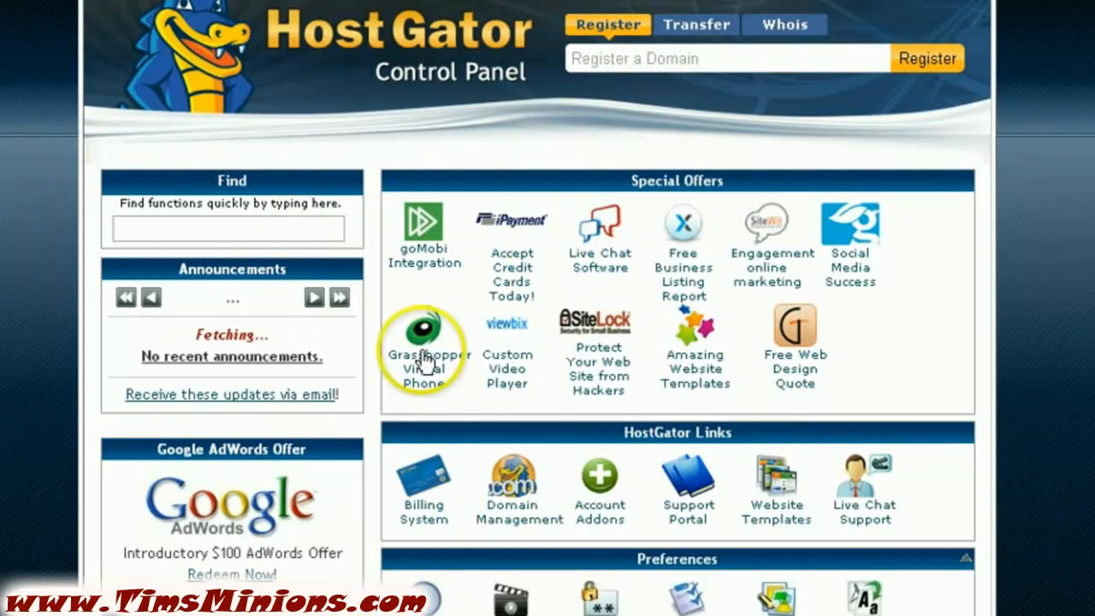
{"action": "scroll", "coordinate": [537, 308], "scroll_direction": "down", "scroll_amount": 7}
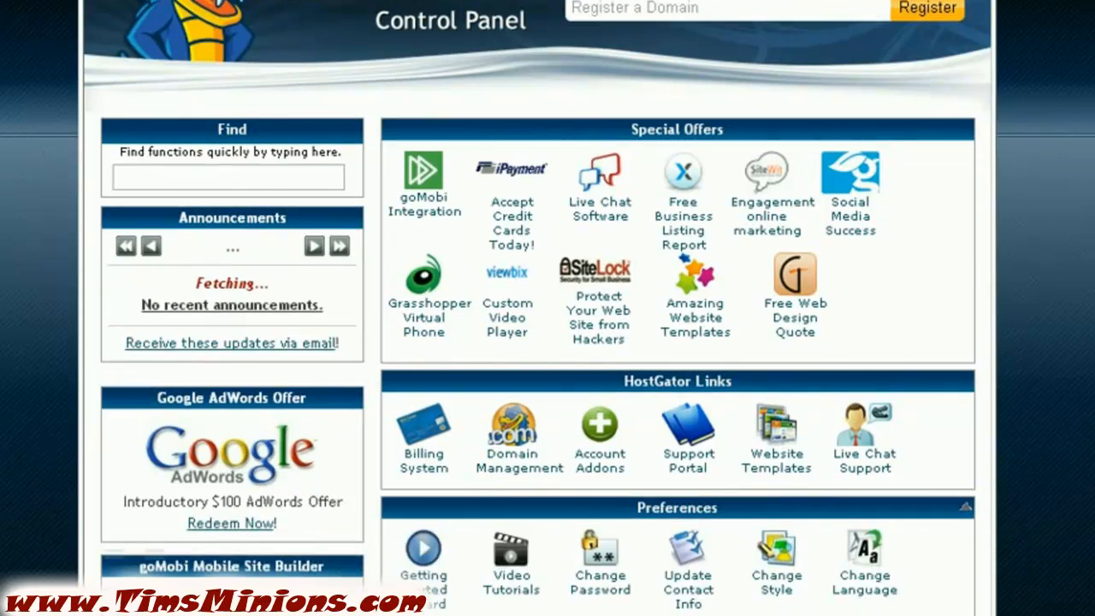
{"action": "scroll", "coordinate": [537, 308], "scroll_direction": "down", "scroll_amount": 1}
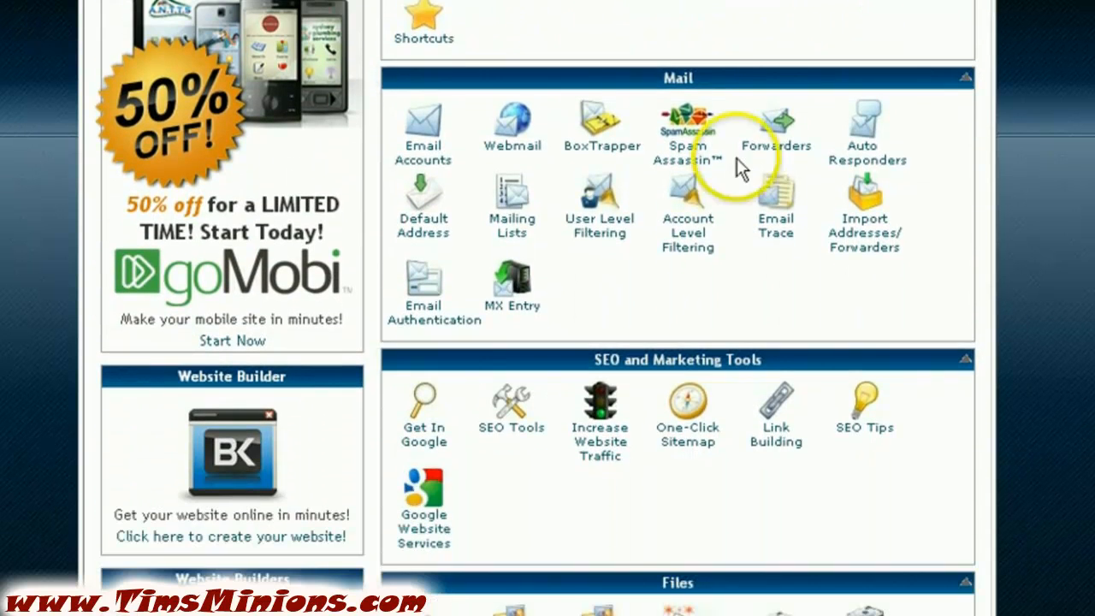
{"action": "left_click", "coordinate": [425, 159]}
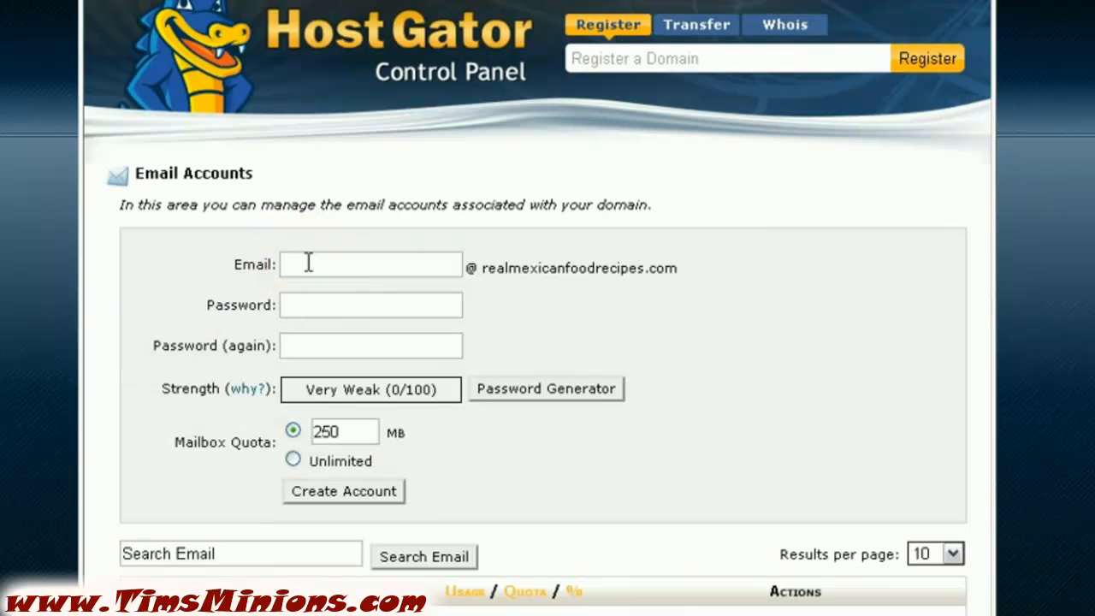
Enter the second mailbox name with its password in both password fields, then switch to Notepad
{"action": "left_click", "coordinate": [309, 264]}
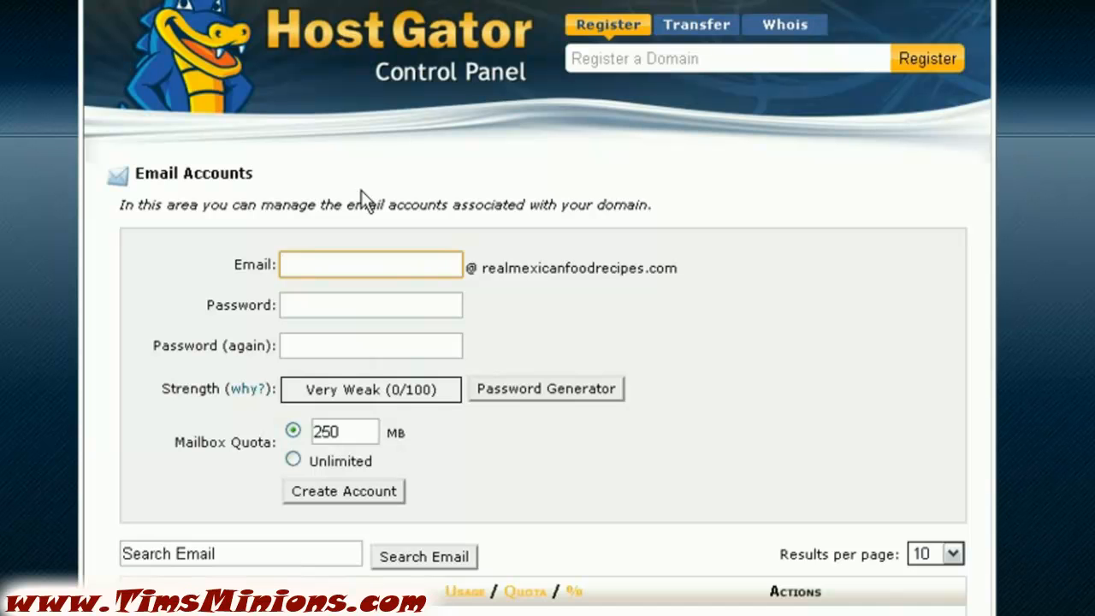
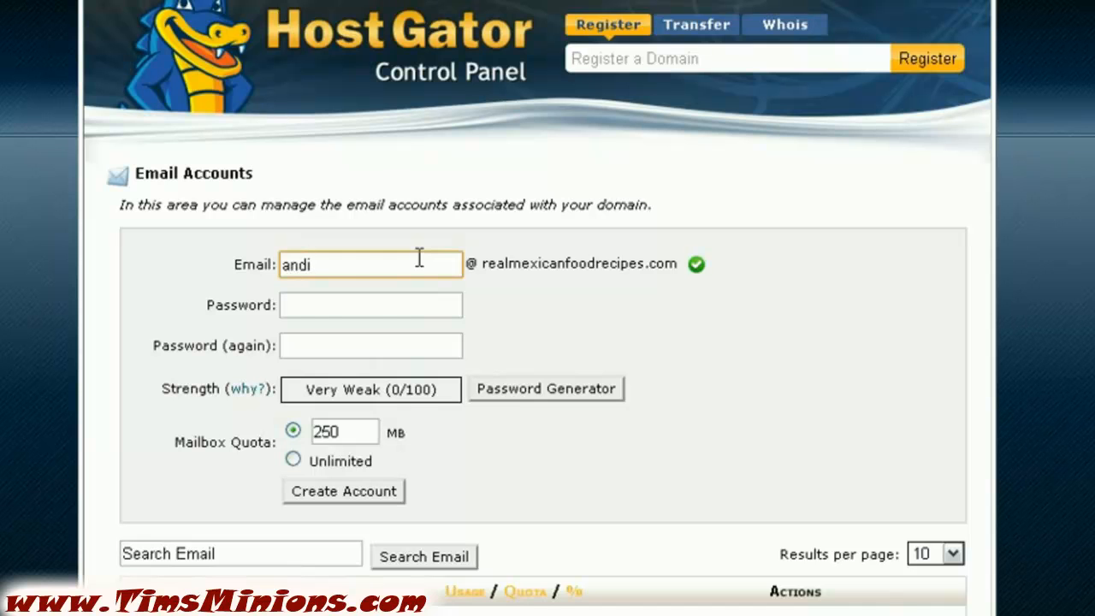
{"action": "left_click", "coordinate": [313, 304]}
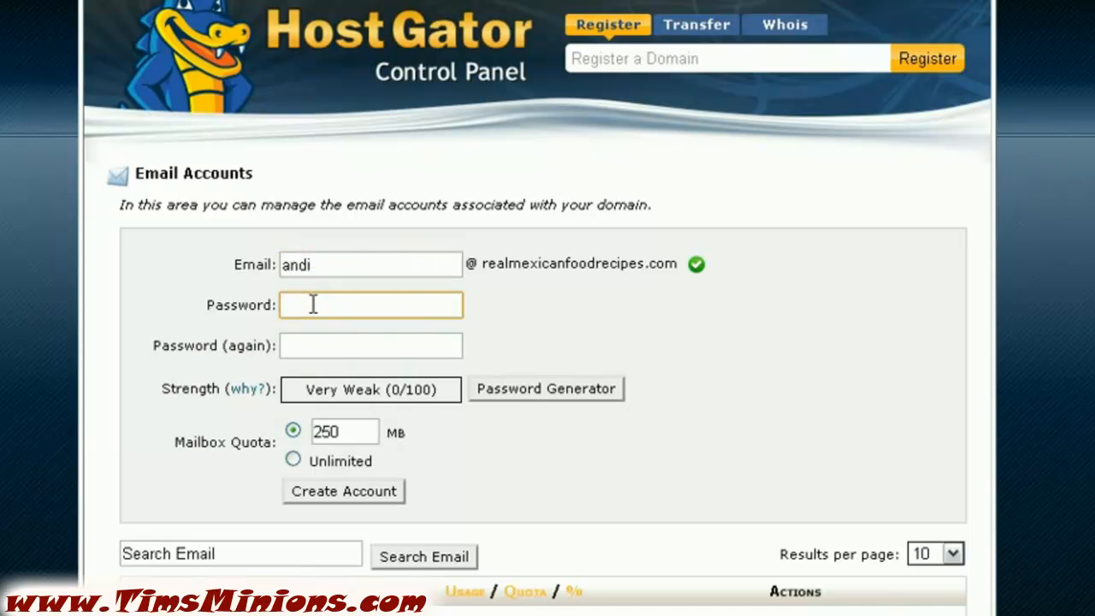
{"action": "type", "text": "•••••"}
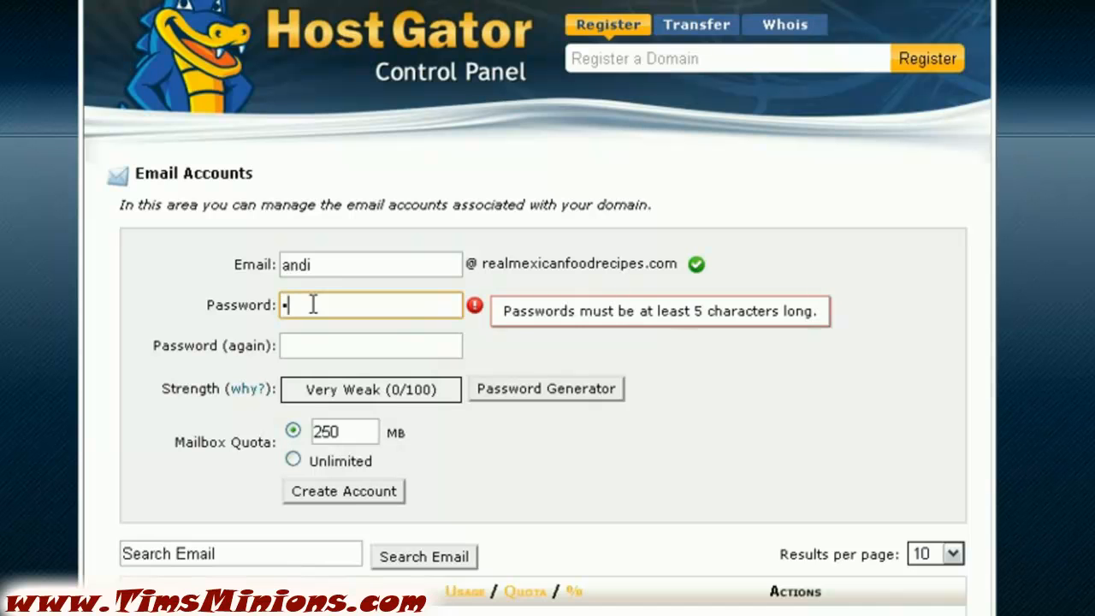
{"action": "type", "text": "••••"}
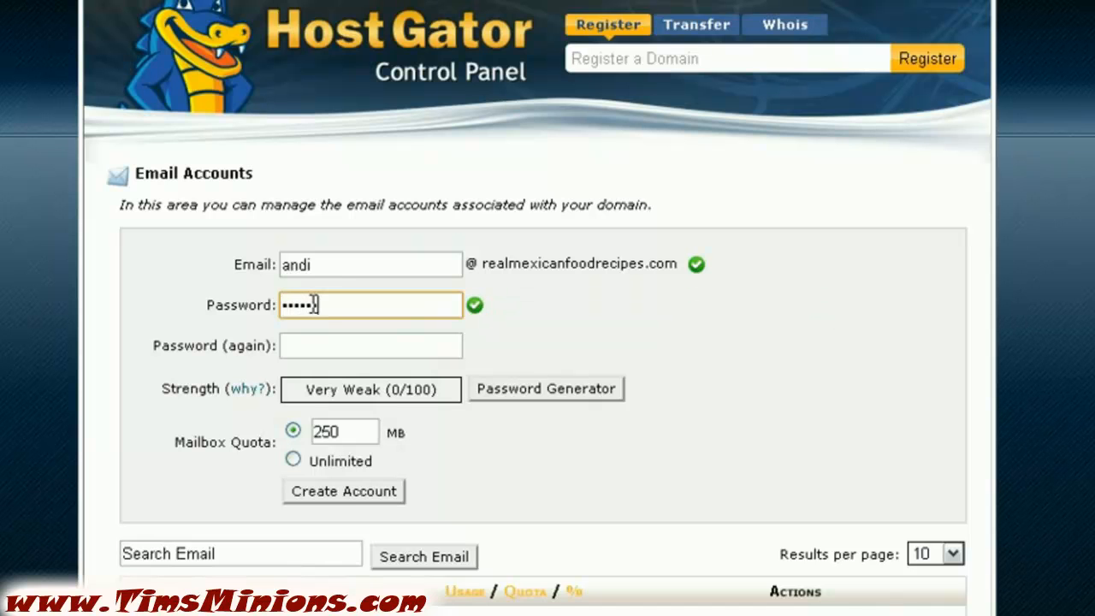
{"action": "type", "text": "•"}
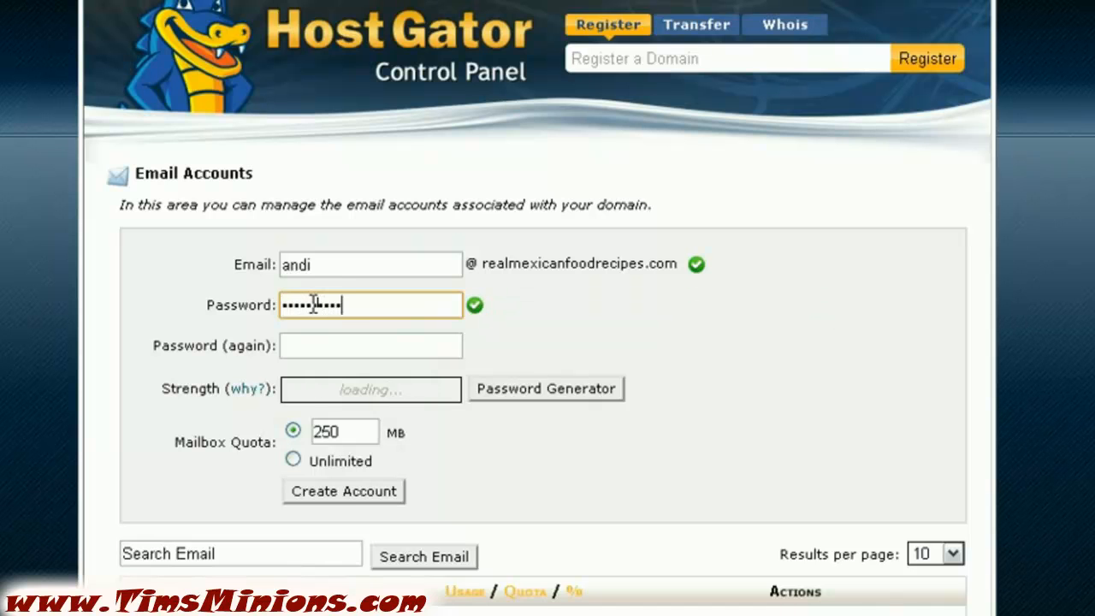
{"action": "left_click", "coordinate": [314, 346]}
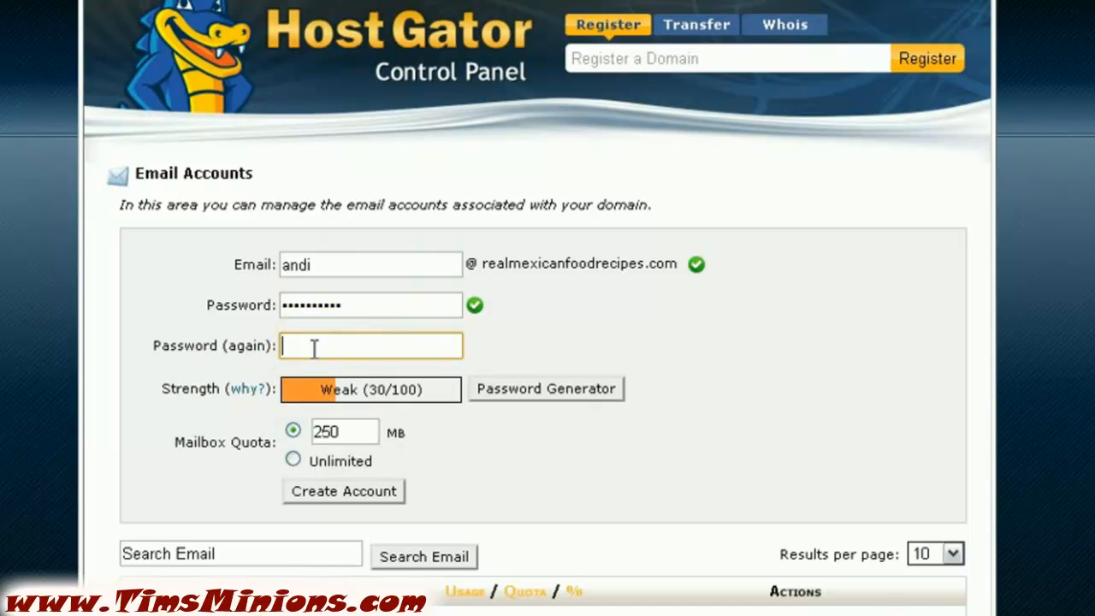
{"action": "type", "text": "••••"}
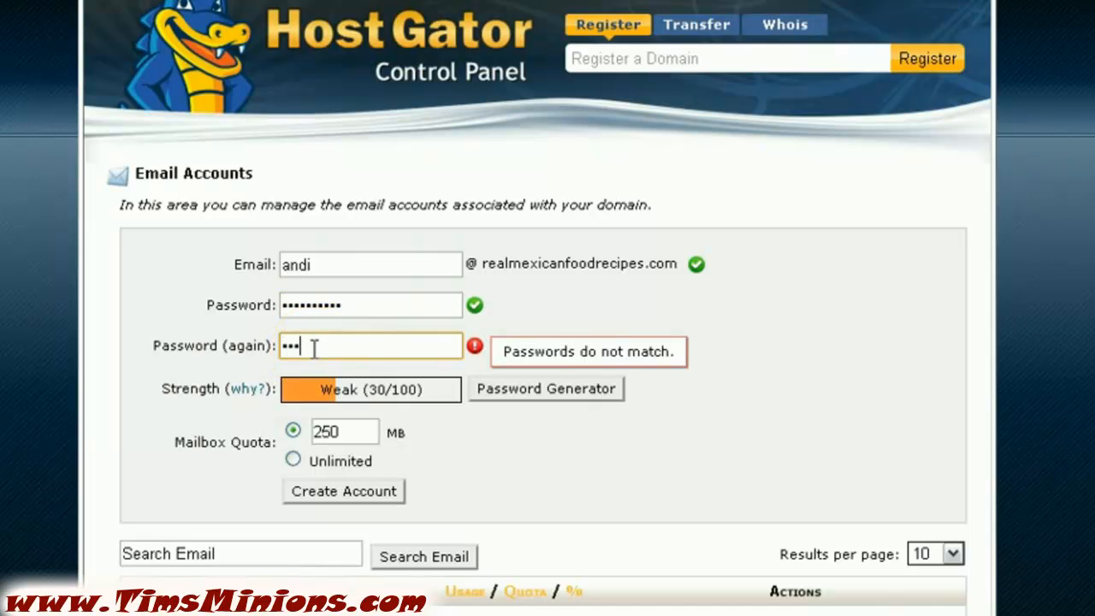
{"action": "type", "text": "•••••••"}
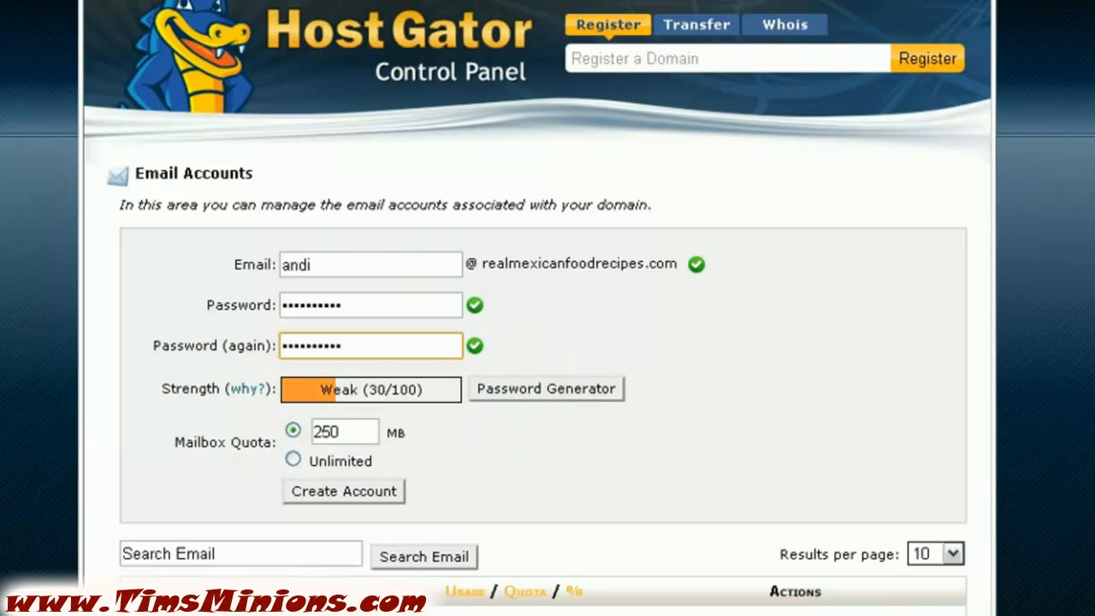
{"action": "key", "text": "alt+Tab"}
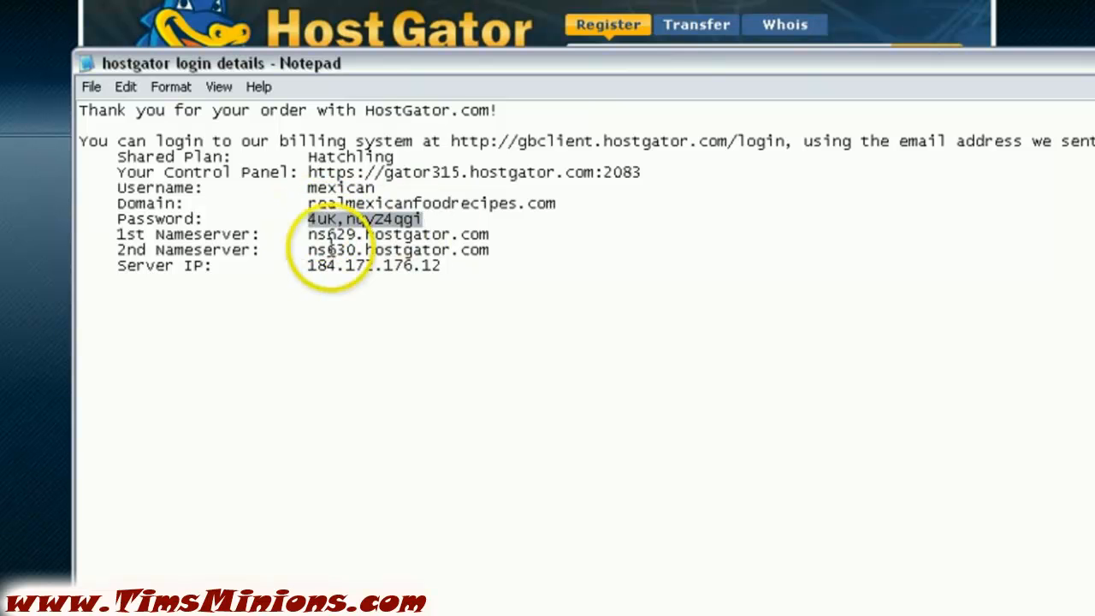
Bring the browser's filled-in Email Accounts form back in front of Notepad
{"action": "left_click", "coordinate": [17, 216]}
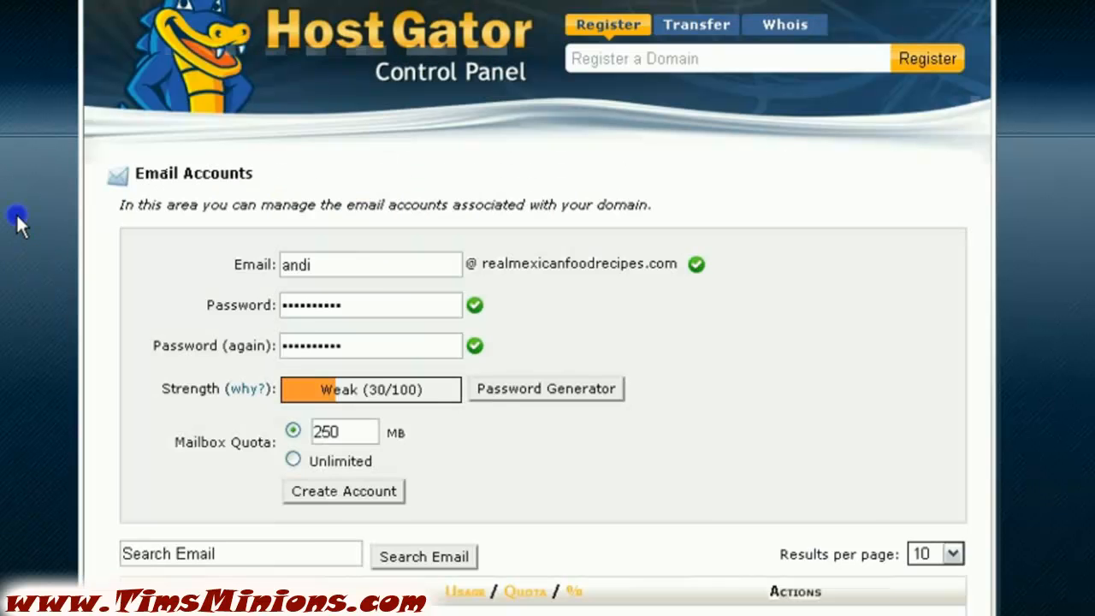
Create the 250 MB mailbox and confirm it appears as a second account in the list
{"action": "left_click", "coordinate": [326, 491]}
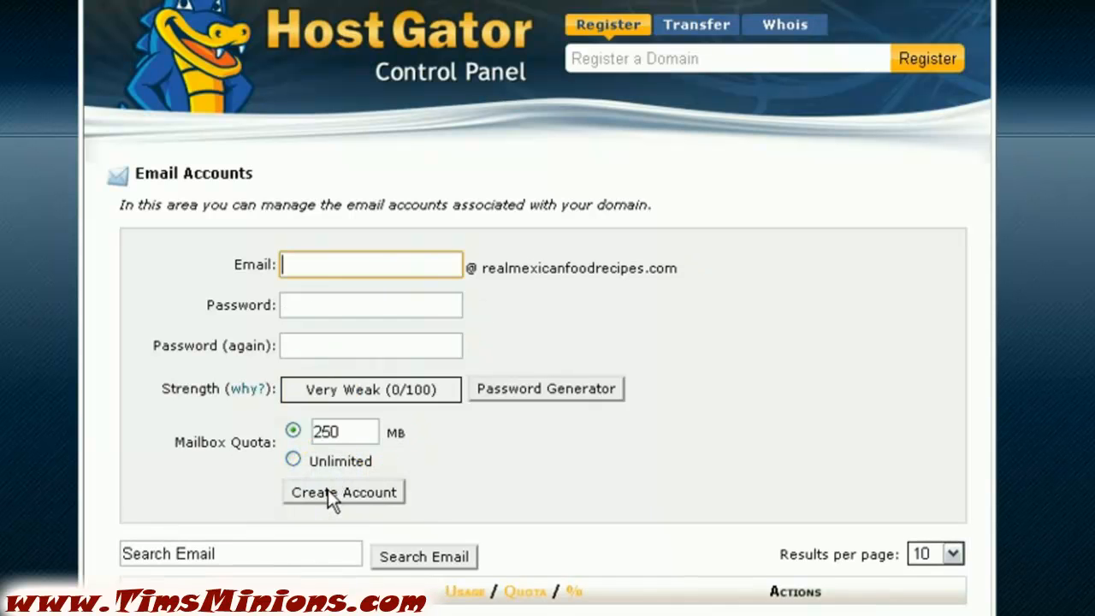
{"action": "scroll", "coordinate": [45, 394], "scroll_direction": "down", "scroll_amount": 3}
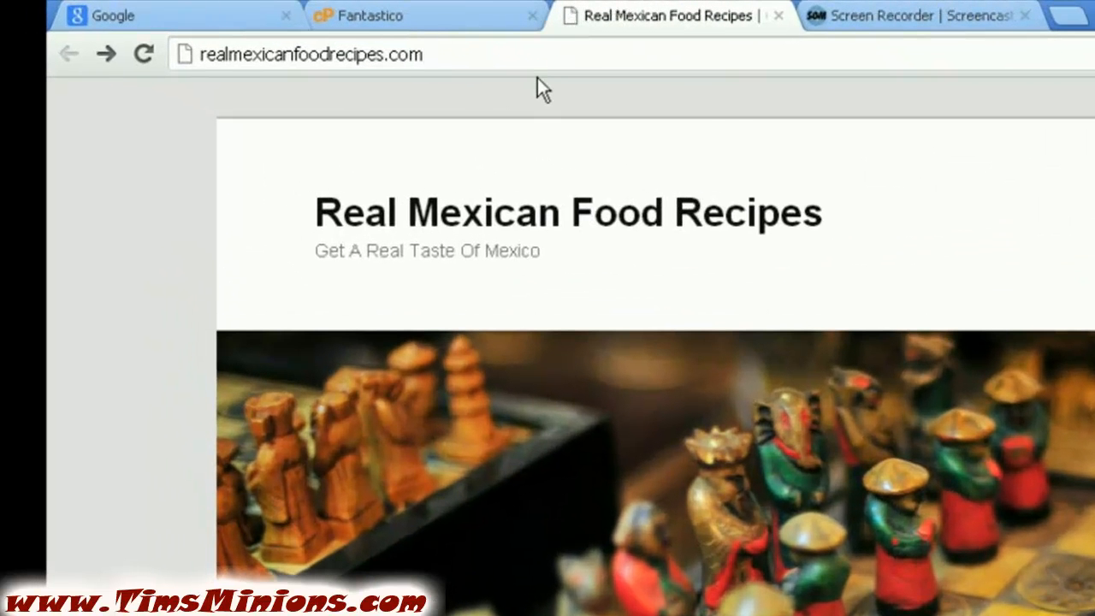
Load realmexicanfoodrecipes.com/webmail to reach the Webmail login page
{"action": "type", "text": "/we"}
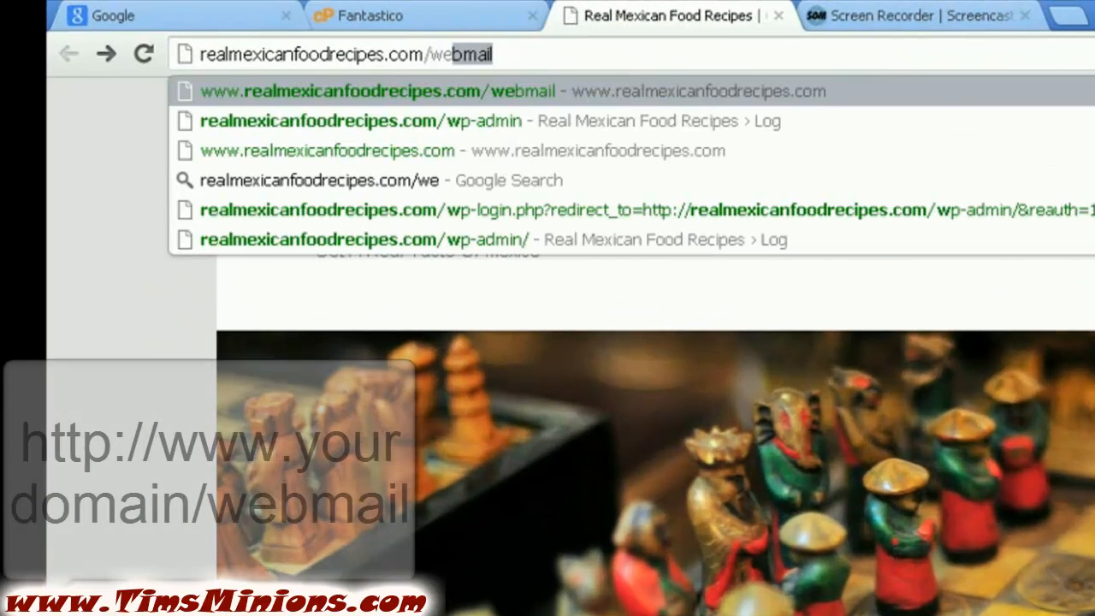
{"action": "type", "text": "bmail"}
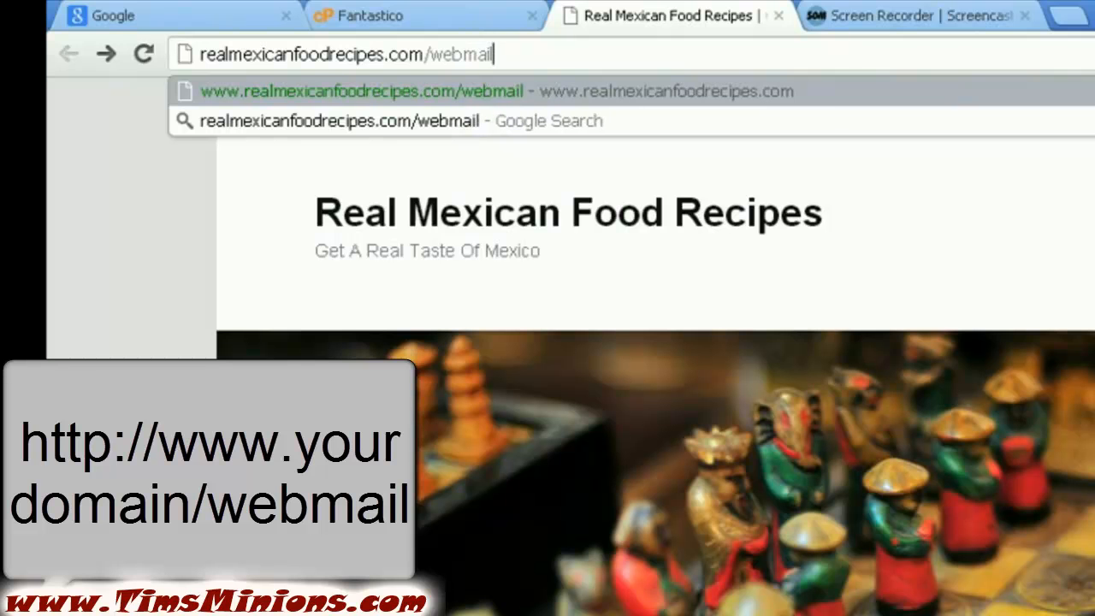
{"action": "key", "text": "Return"}
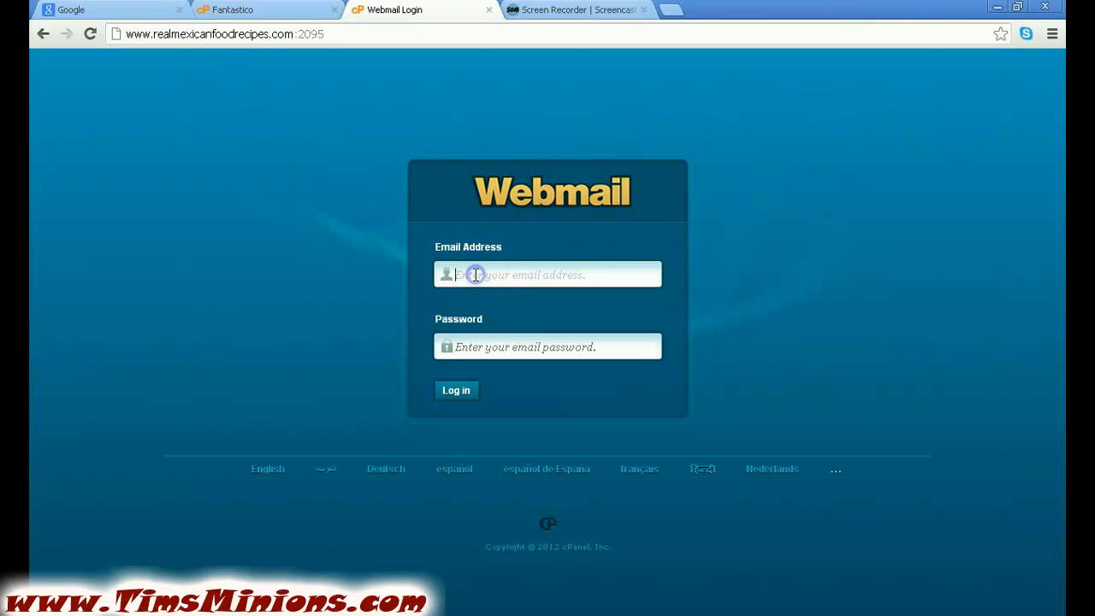
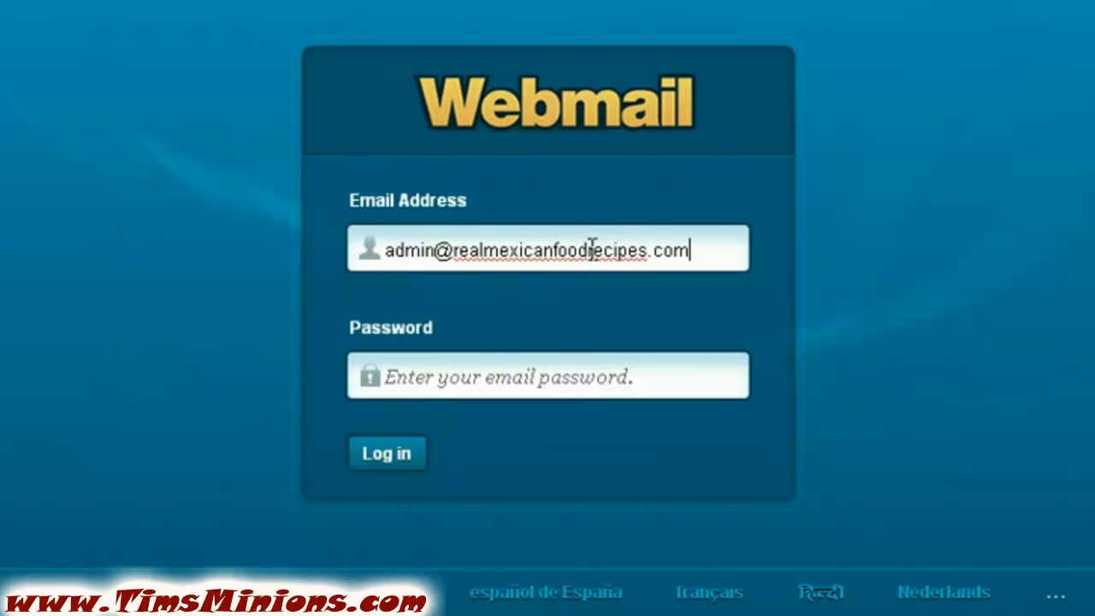
Enter the admin mailbox address, fixing typos, and the account password in the Webmail login form
{"action": "left_click", "coordinate": [472, 380]}
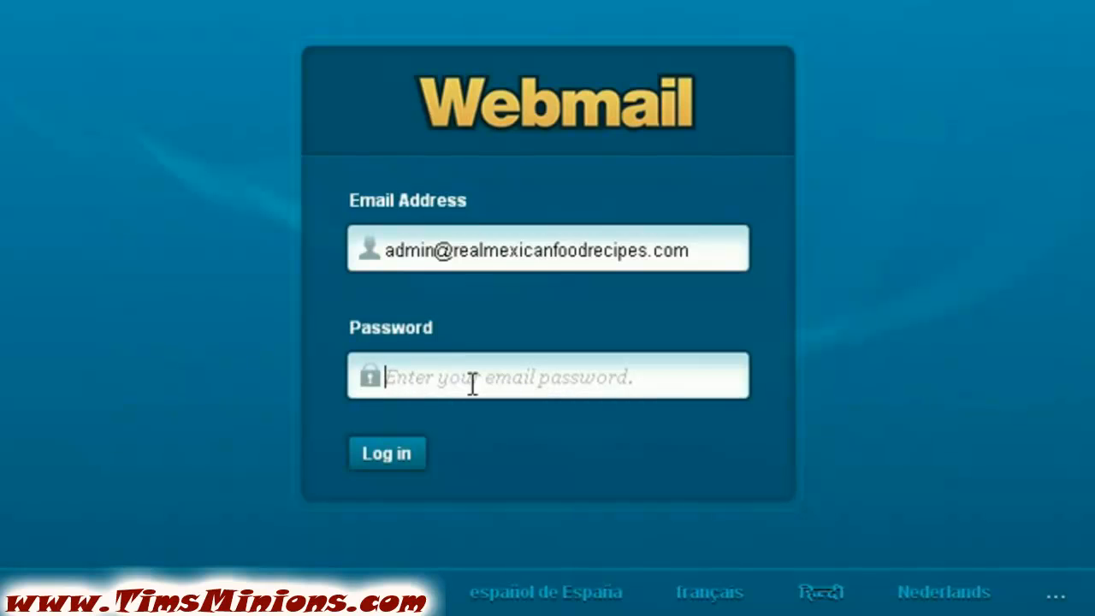
{"action": "type", "text": "••••"}
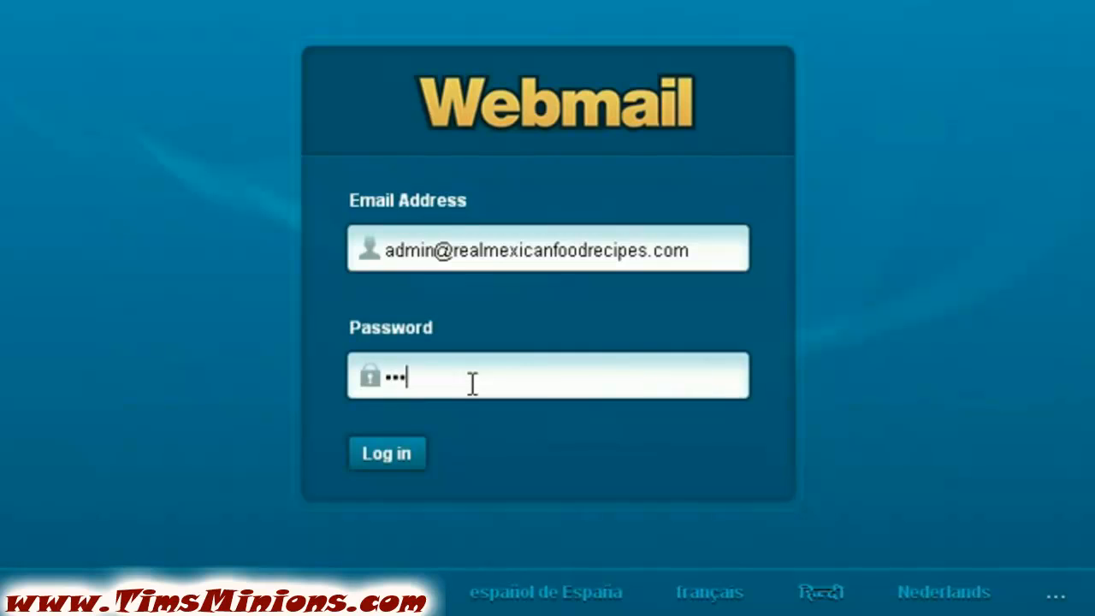
{"action": "type", "text": "••••••"}
Log in to Webmail and reach the page offering Horde, RoundCube and SquirrelMail
{"action": "left_click", "coordinate": [385, 458]}
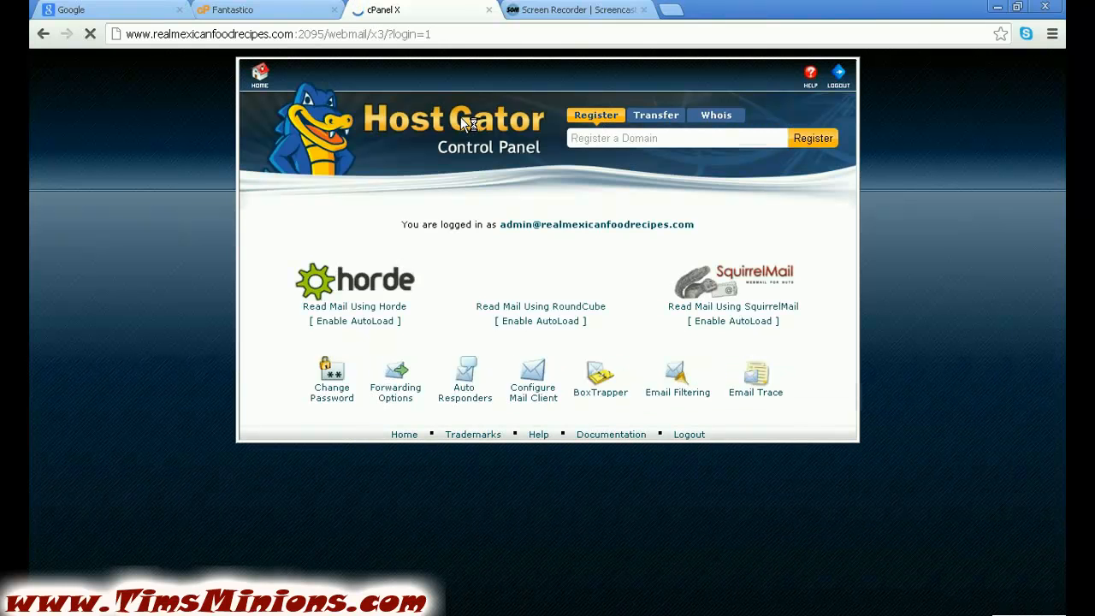
{"action": "left_click", "coordinate": [153, 158]}
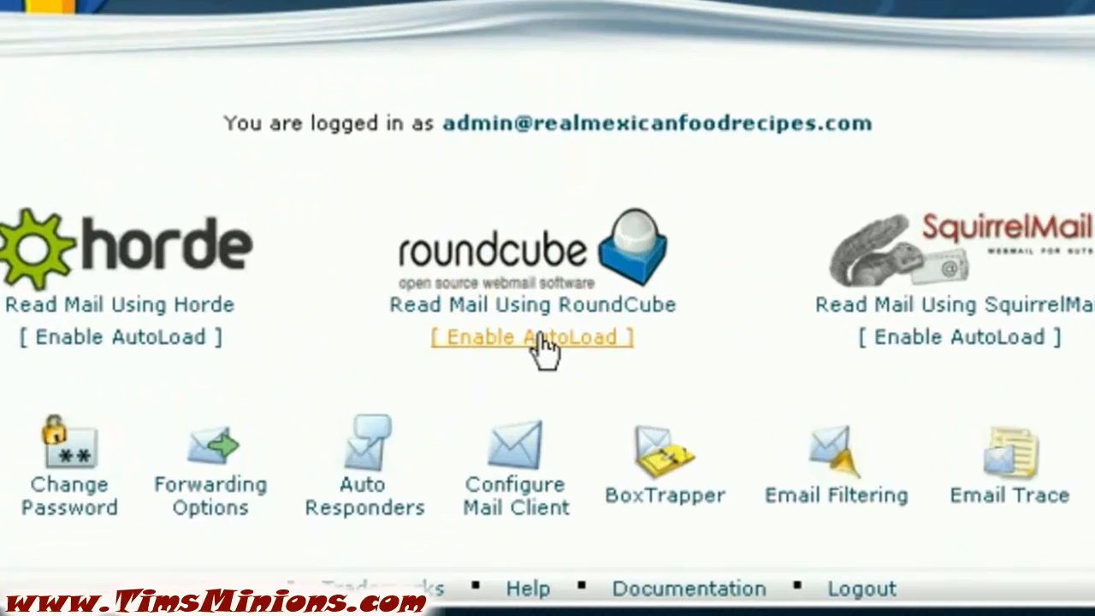
Enable AutoLoad for RoundCube with a 1-second delay
{"action": "left_click", "coordinate": [544, 342]}
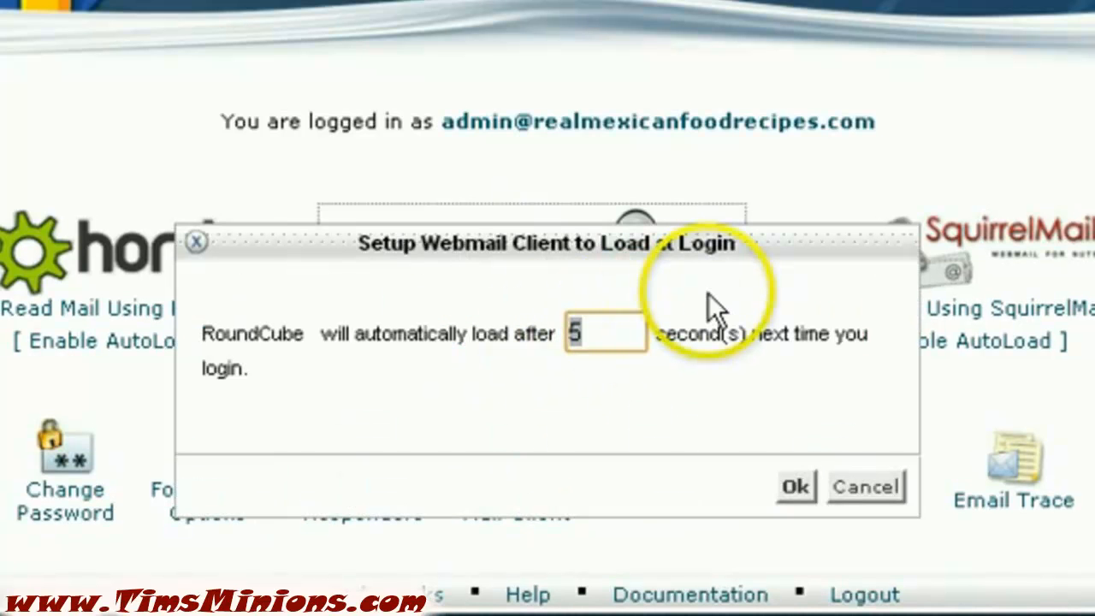
{"action": "type", "text": "1"}
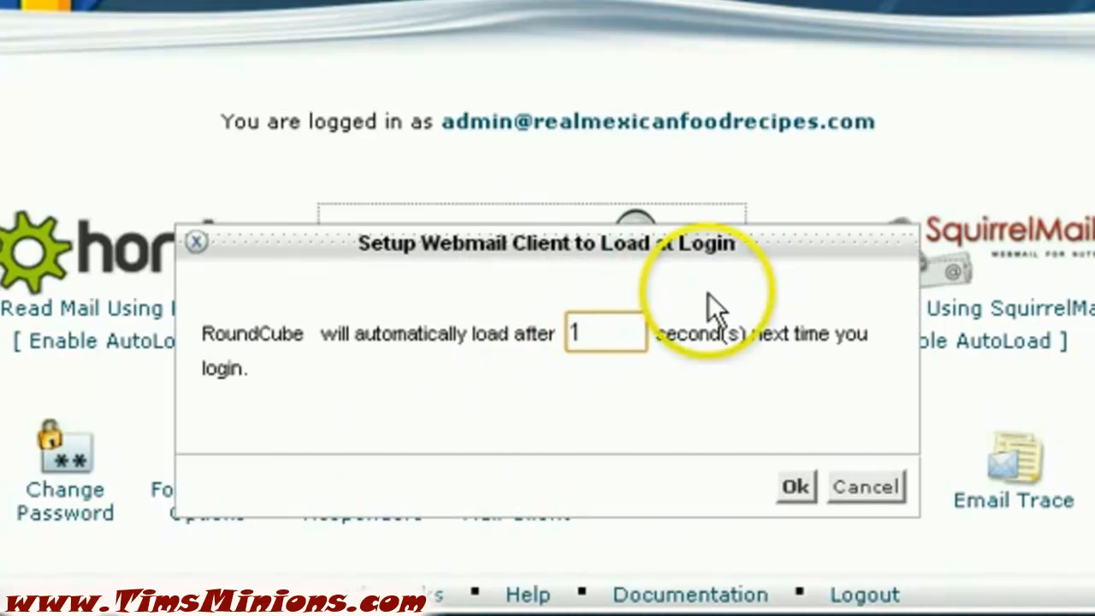
{"action": "left_click", "coordinate": [795, 487]}
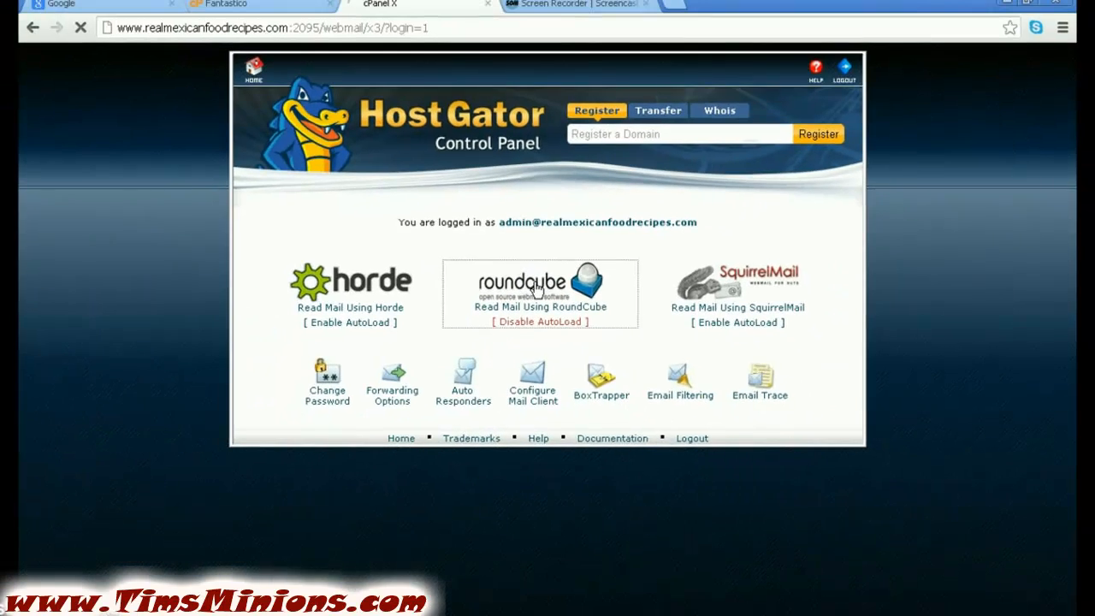
Open the empty RoundCube Inbox and start a new message with Compose
{"action": "left_click", "coordinate": [530, 275]}
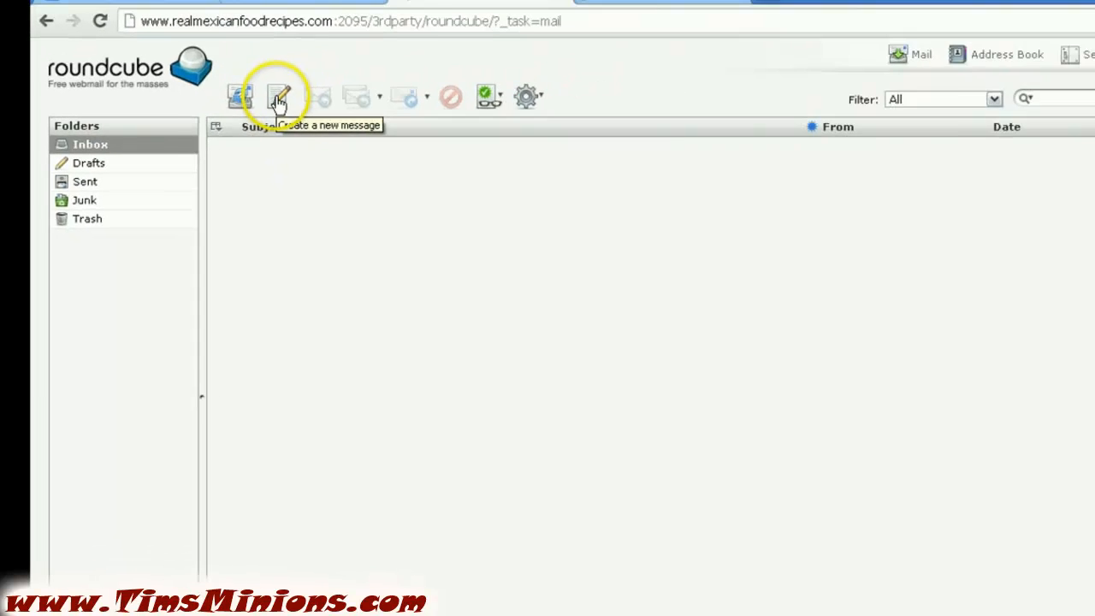
{"action": "left_click", "coordinate": [346, 90]}
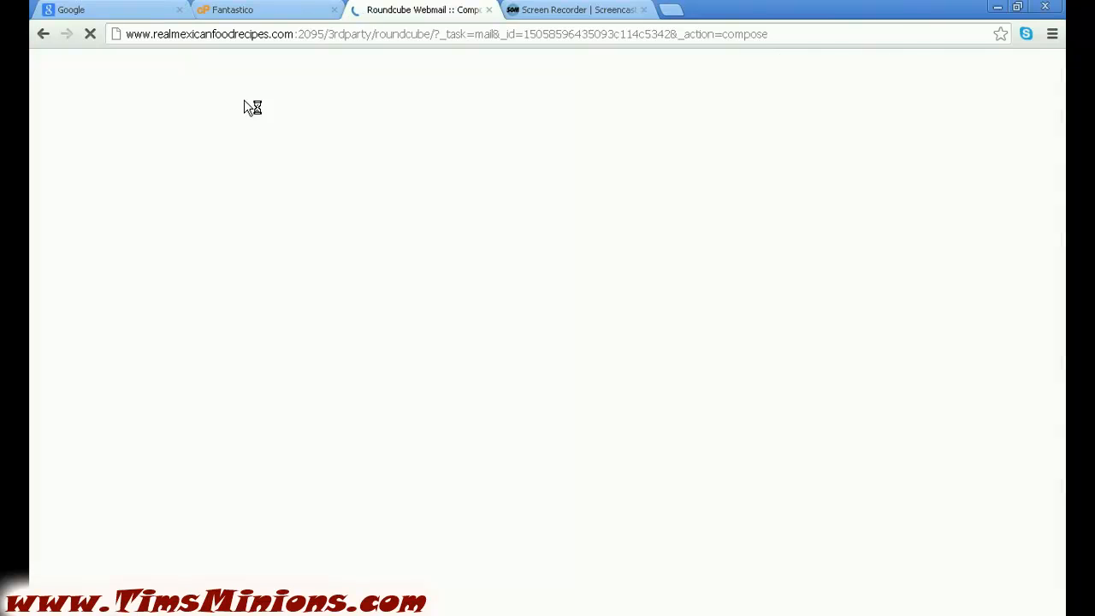
Enter a sample Gmail recipient address, still missing its @, and move to the message body
{"action": "left_click", "coordinate": [263, 145]}
{"action": "left_click", "coordinate": [223, 244]}
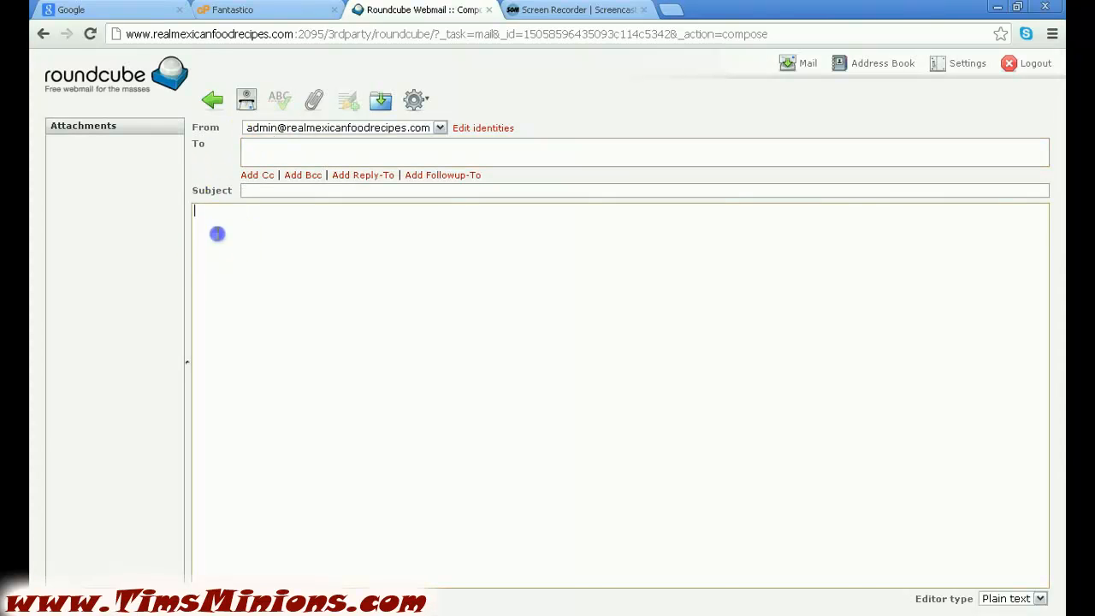
{"action": "left_click", "coordinate": [257, 145]}
{"action": "type", "text": "w"}
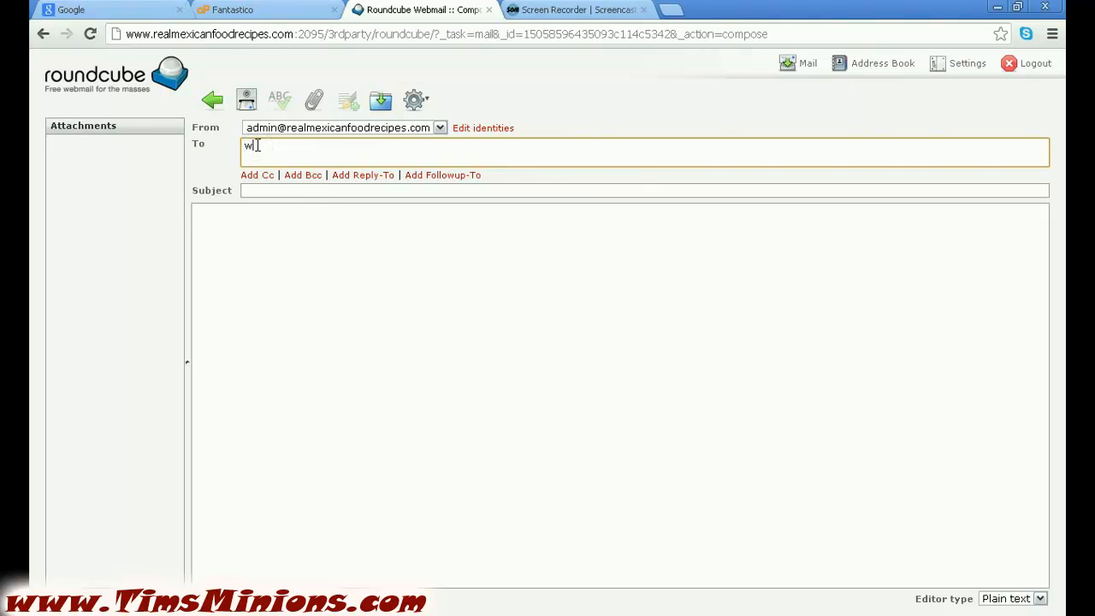
{"action": "type", "text": "hoever"}
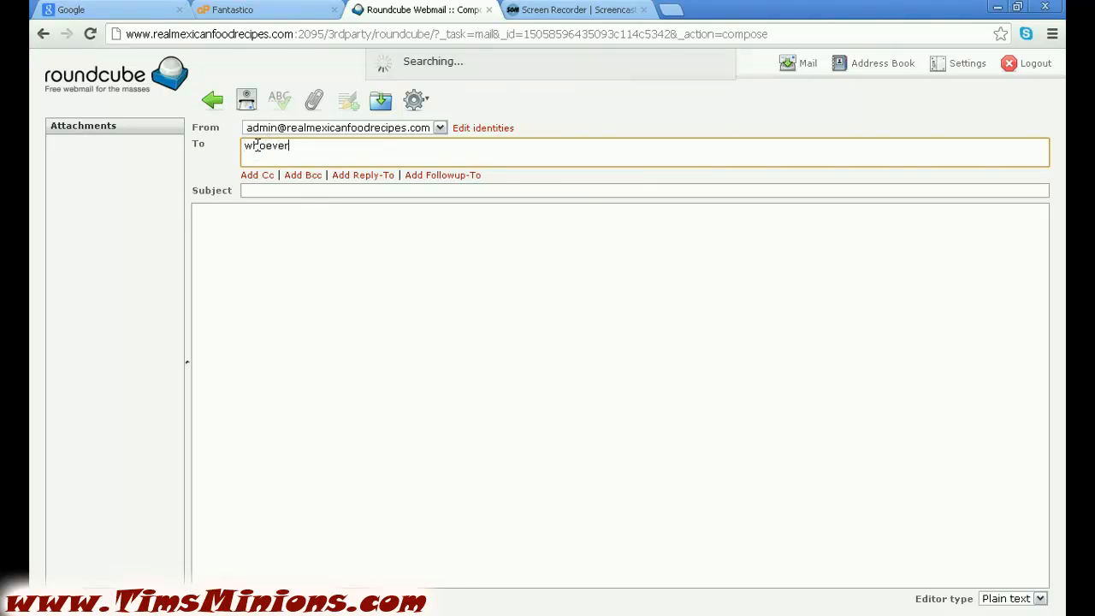
{"action": "type", "text": "\"gmail"}
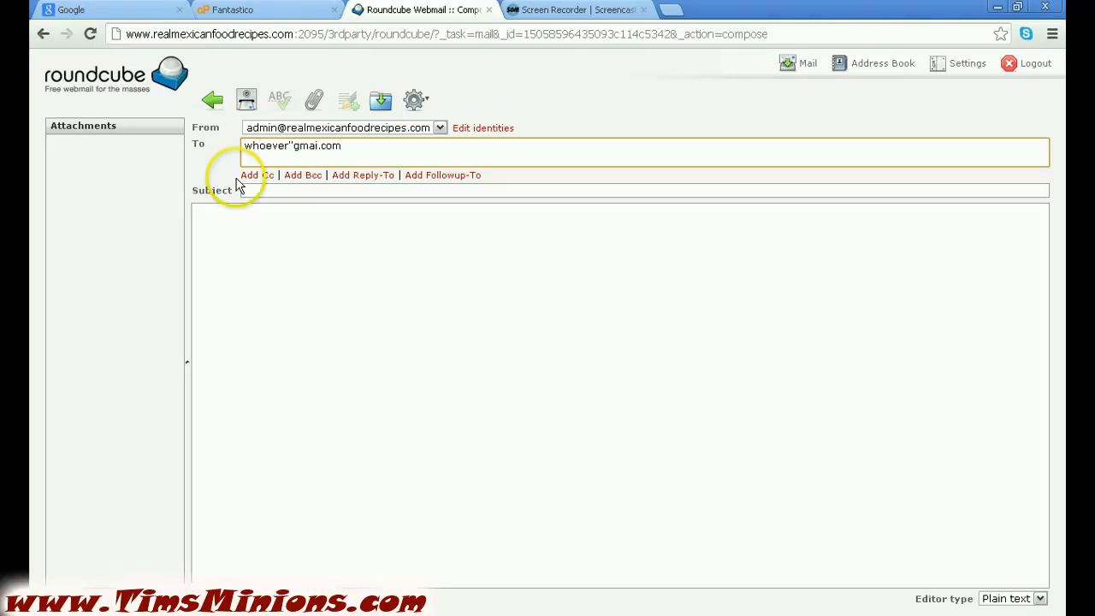
{"action": "left_click", "coordinate": [261, 192]}
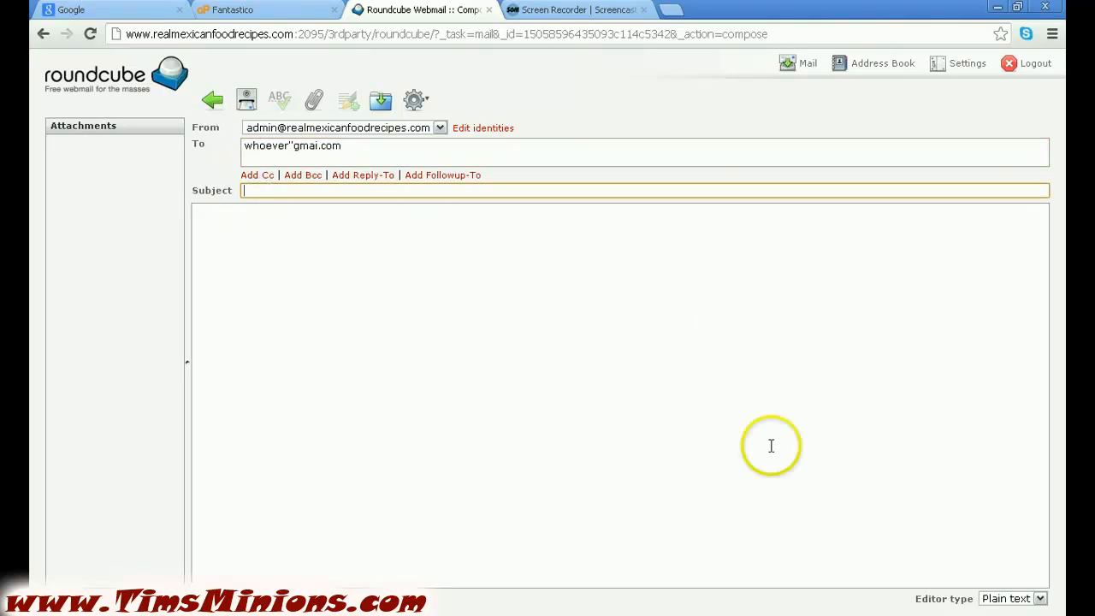
{"action": "left_click", "coordinate": [209, 217]}
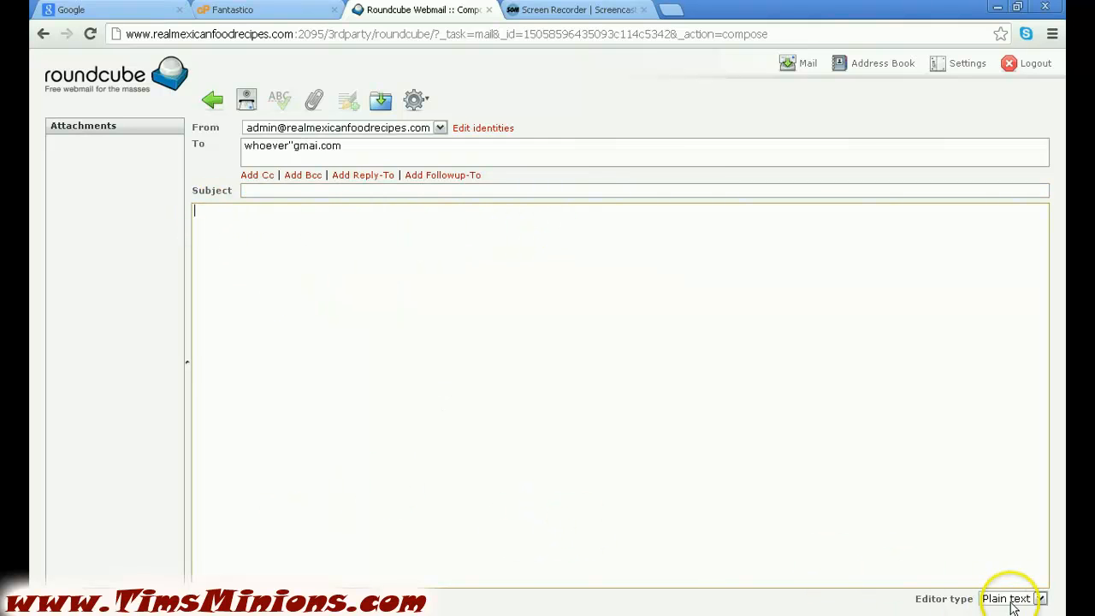
Switch the new message's editor type to HTML
{"action": "left_click", "coordinate": [1041, 600]}
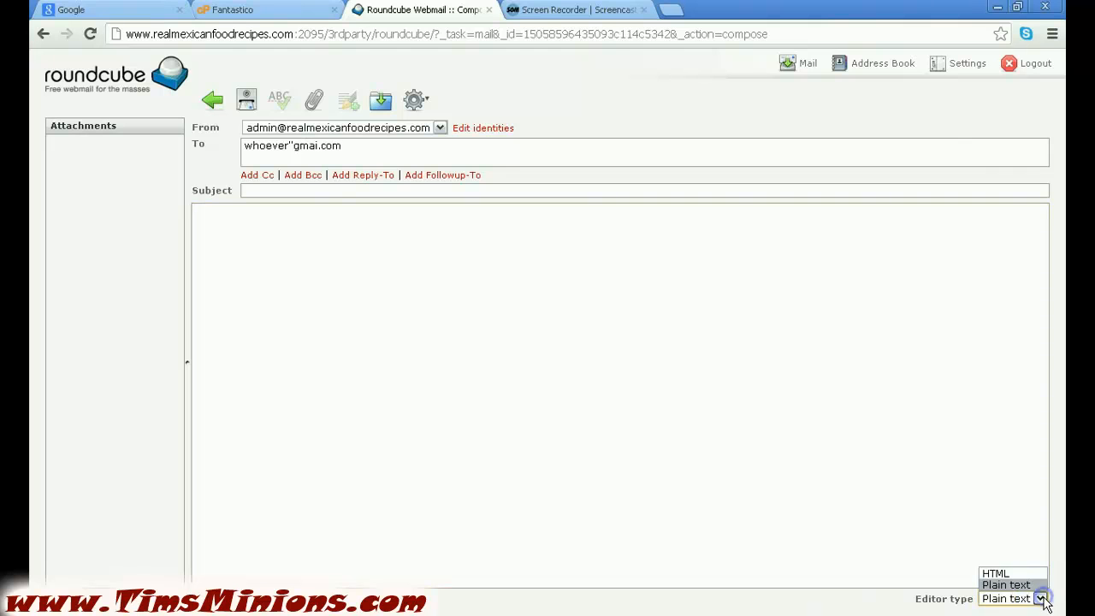
{"action": "left_click", "coordinate": [1001, 574]}
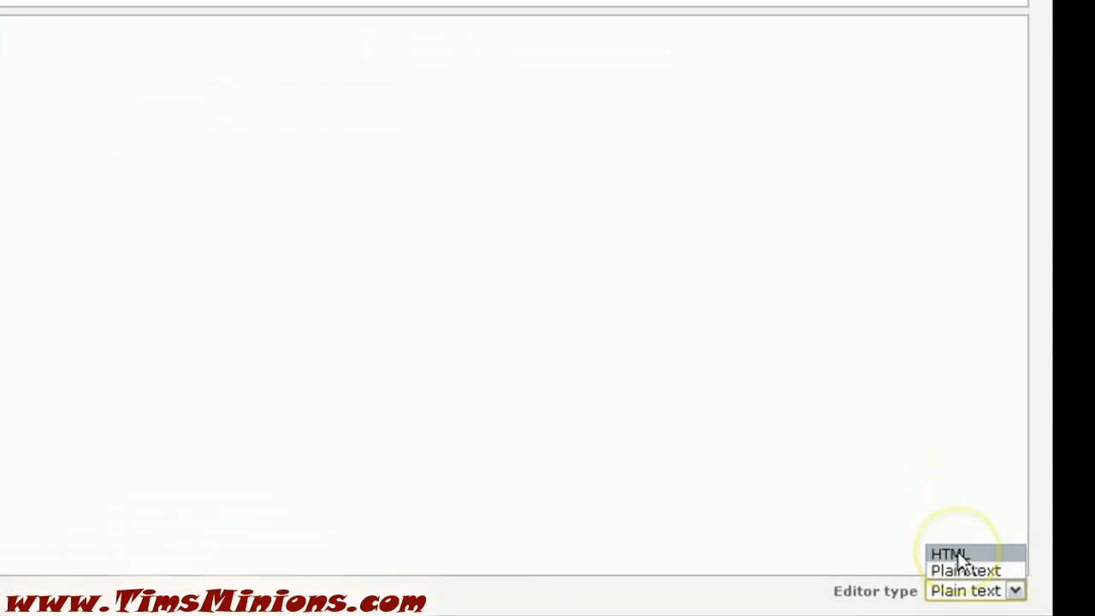
{"action": "left_click", "coordinate": [902, 527]}
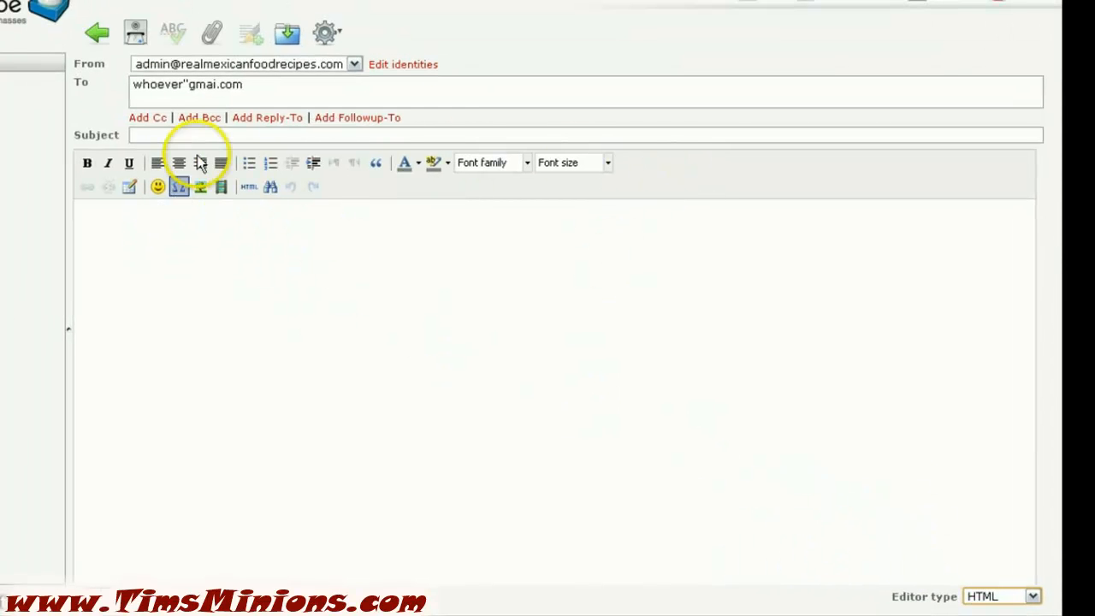
{"action": "left_click", "coordinate": [142, 238]}
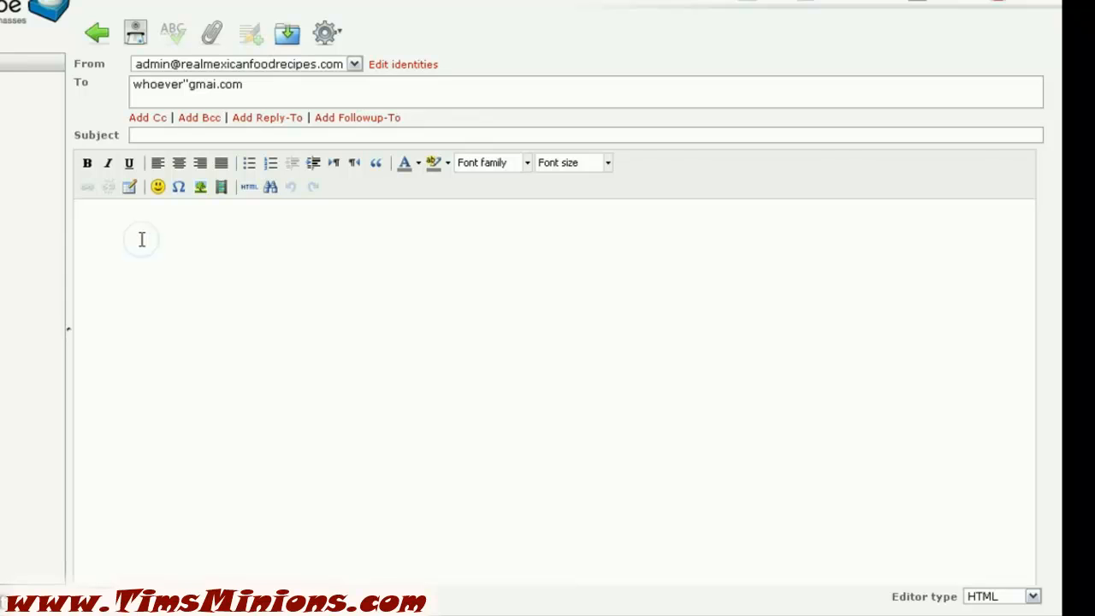
{"action": "left_click", "coordinate": [137, 249]}
{"action": "left_click", "coordinate": [243, 269]}
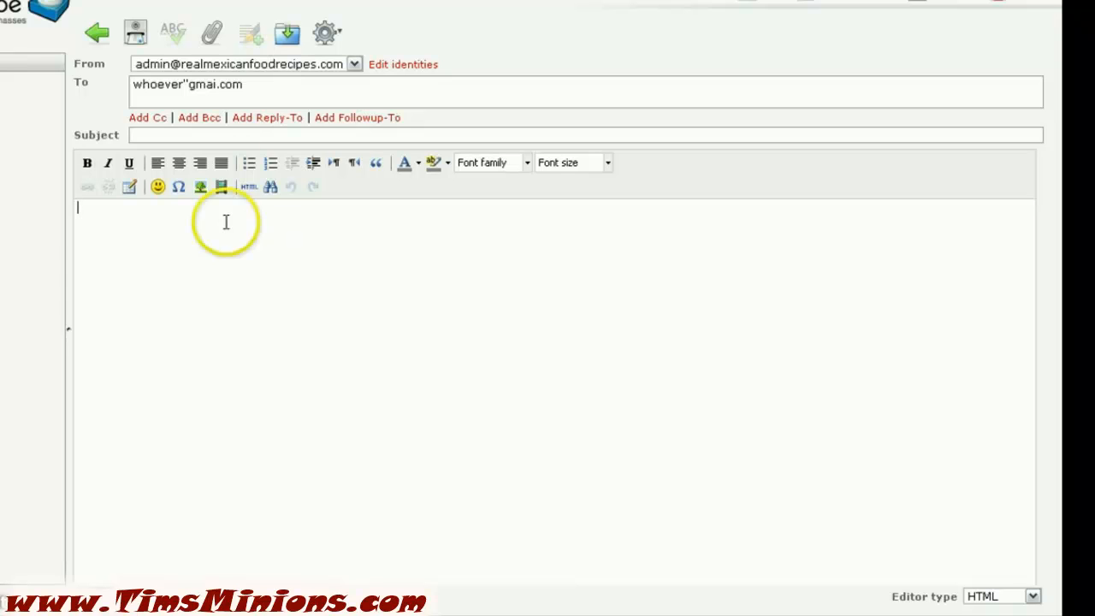
Insert the missing @ into the recipient address and return to the body
{"action": "left_click", "coordinate": [190, 84]}
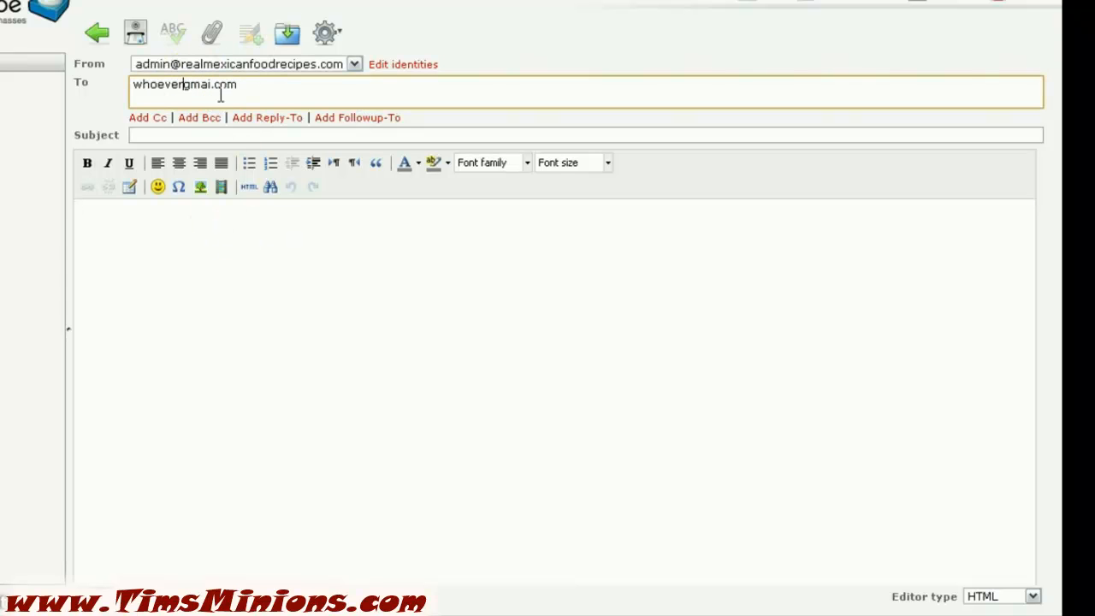
{"action": "type", "text": "@"}
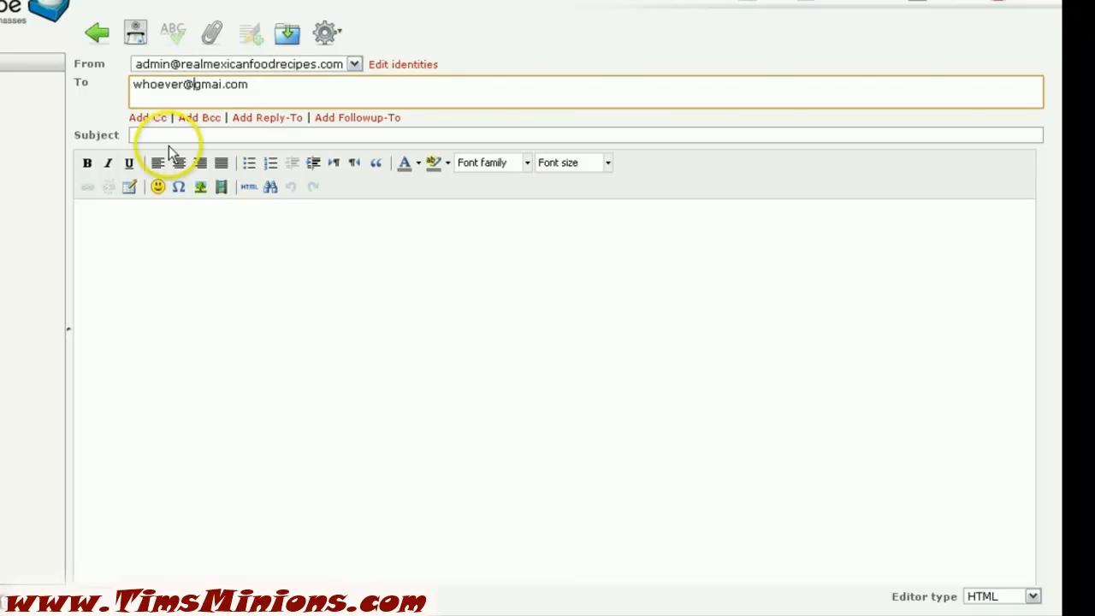
{"action": "left_click", "coordinate": [171, 250]}
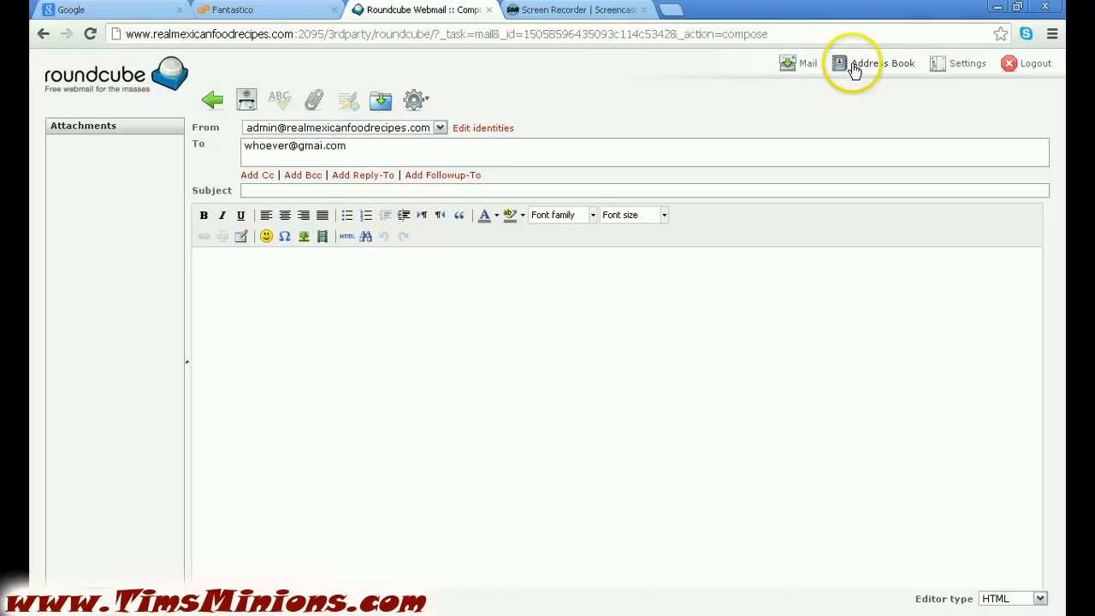
Open Roundcube Settings, view the Folders section, and open then close the extra message actions menu
{"action": "left_click", "coordinate": [945, 69]}
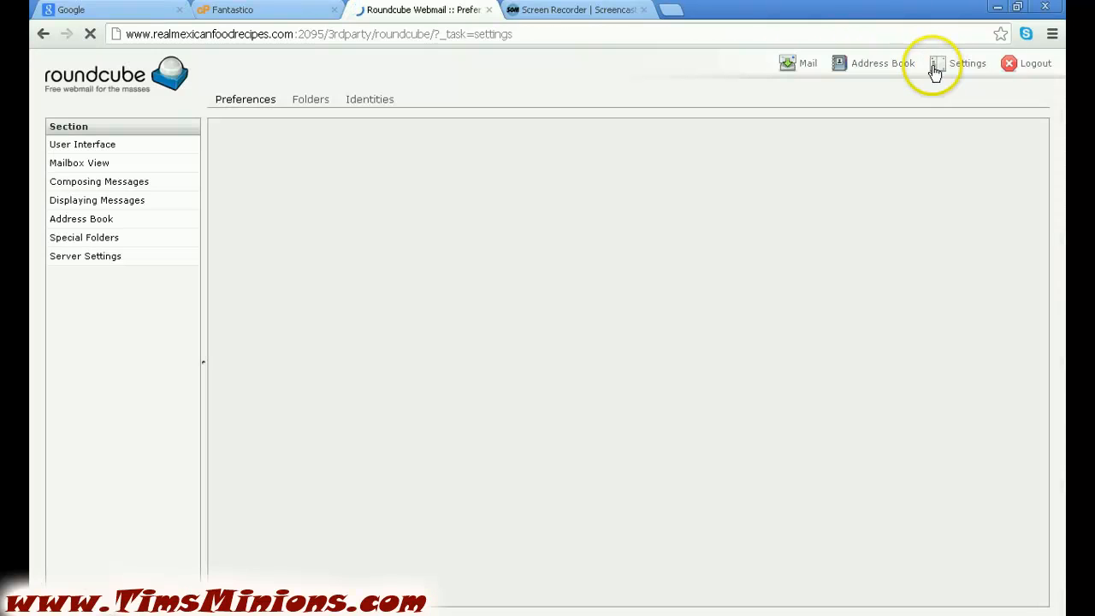
{"action": "left_click", "coordinate": [321, 101]}
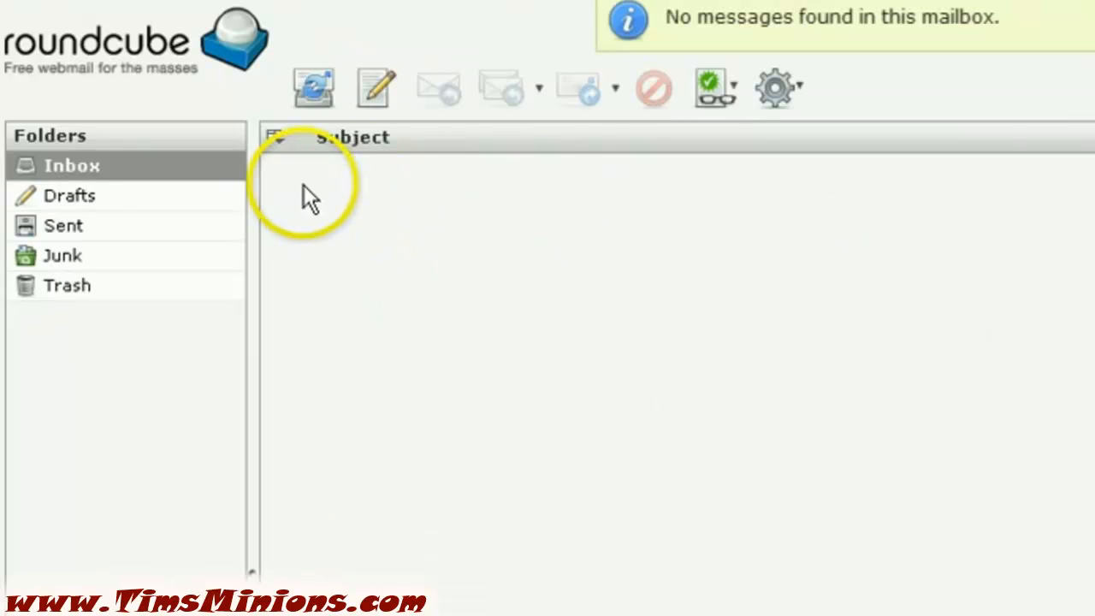
{"action": "left_click", "coordinate": [801, 90]}
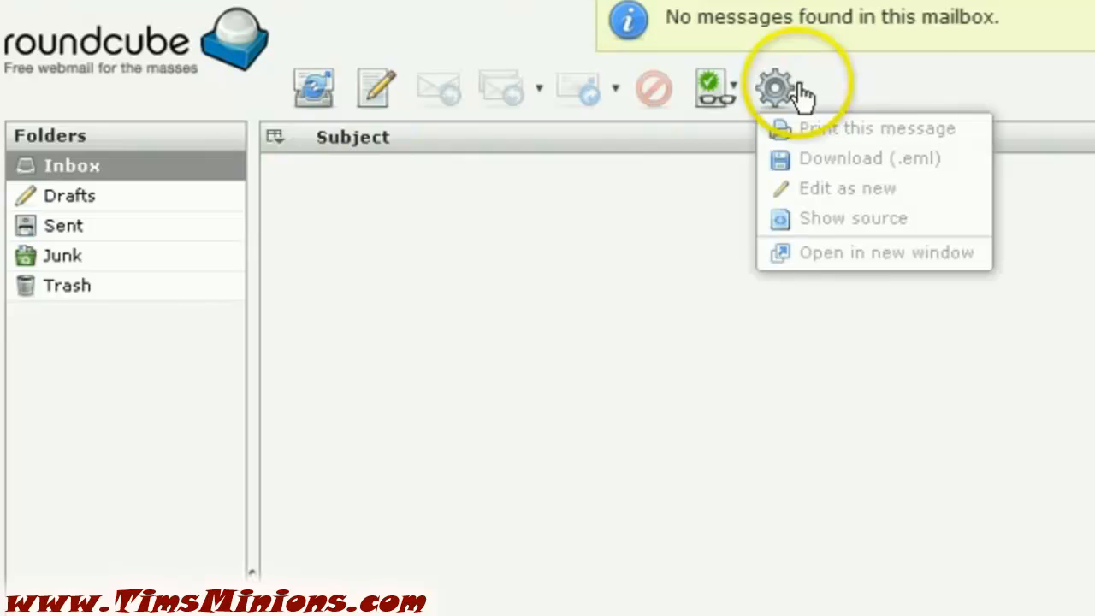
{"action": "left_click", "coordinate": [617, 187]}
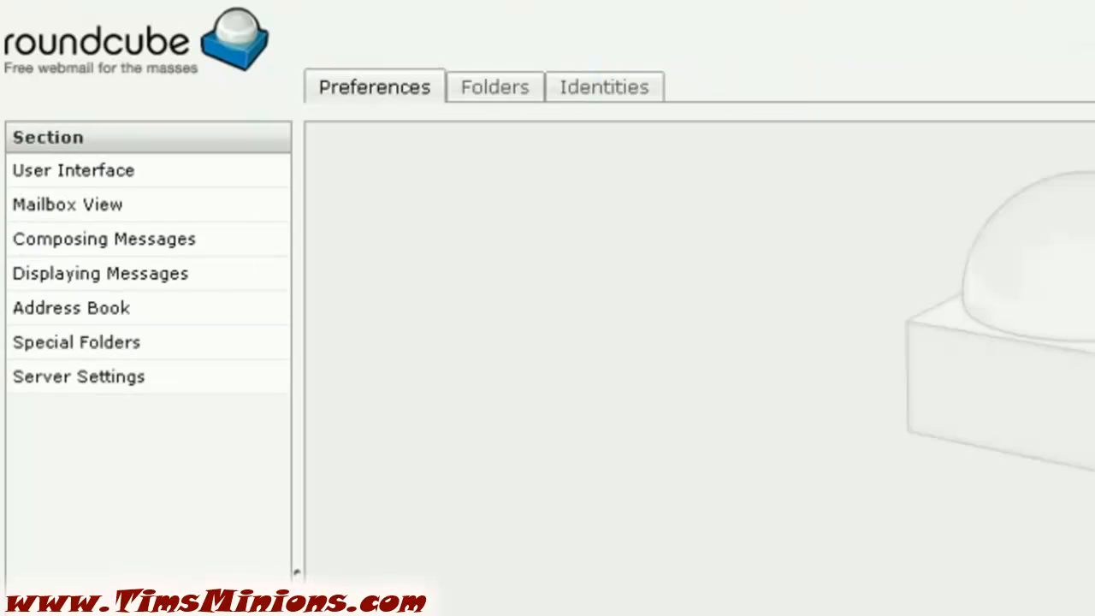
Review the Identities settings, then the Folders list
{"action": "left_click", "coordinate": [606, 94]}
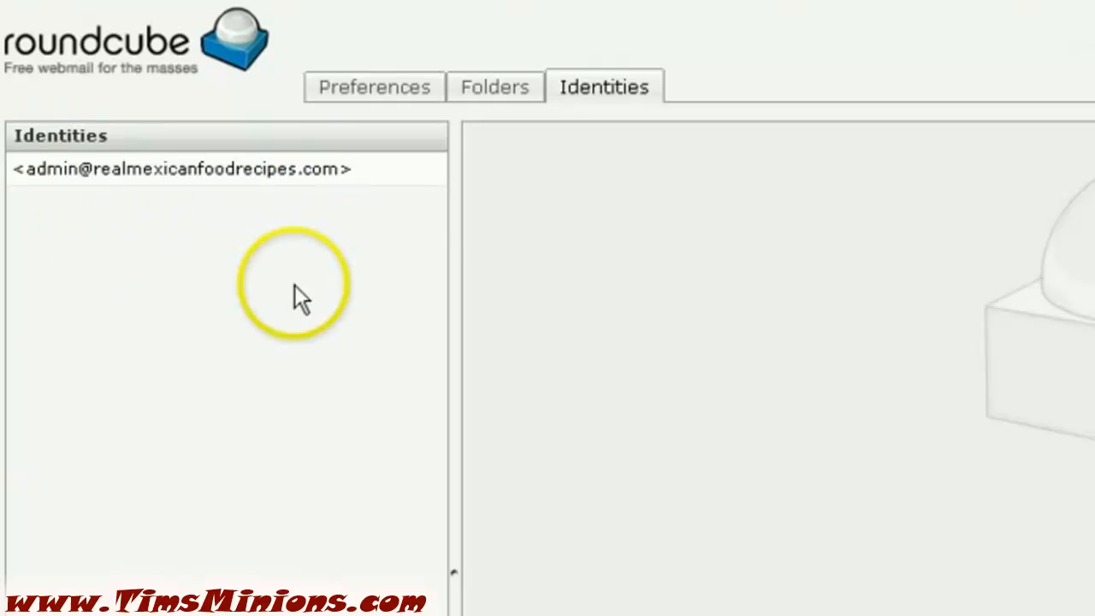
{"action": "left_click", "coordinate": [513, 90]}
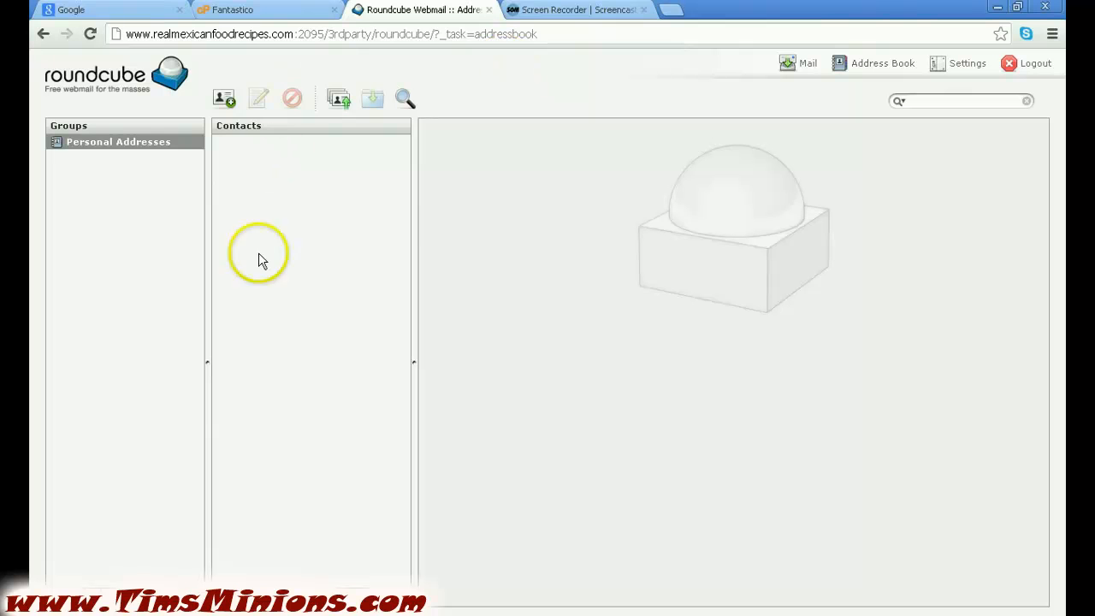
Return to the empty Inbox, check for new messages, and log out of webmail
{"action": "left_click", "coordinate": [802, 67]}
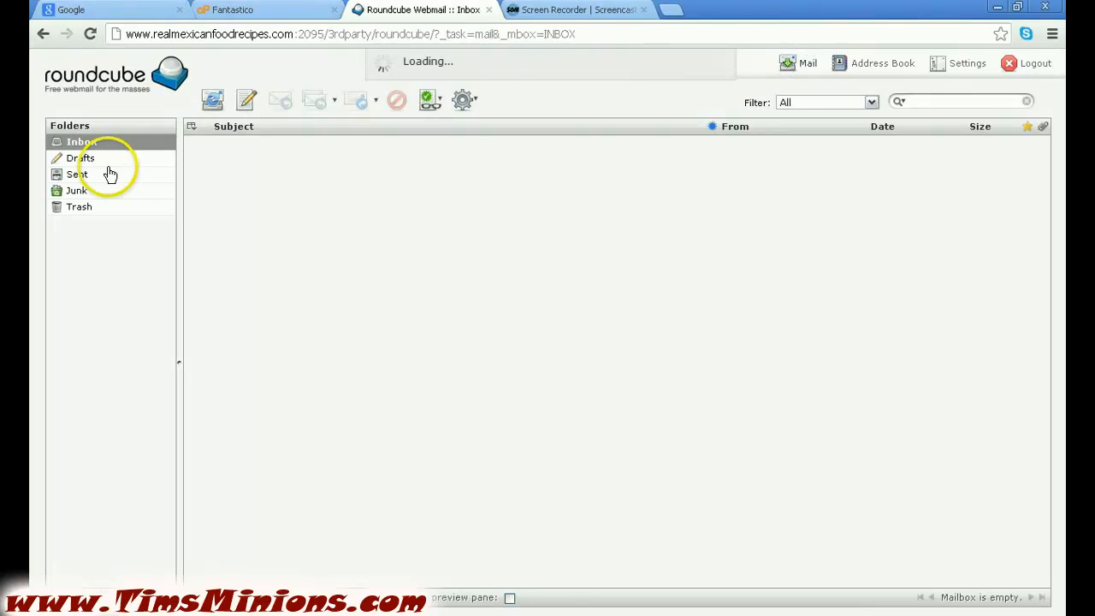
{"action": "left_click", "coordinate": [213, 102]}
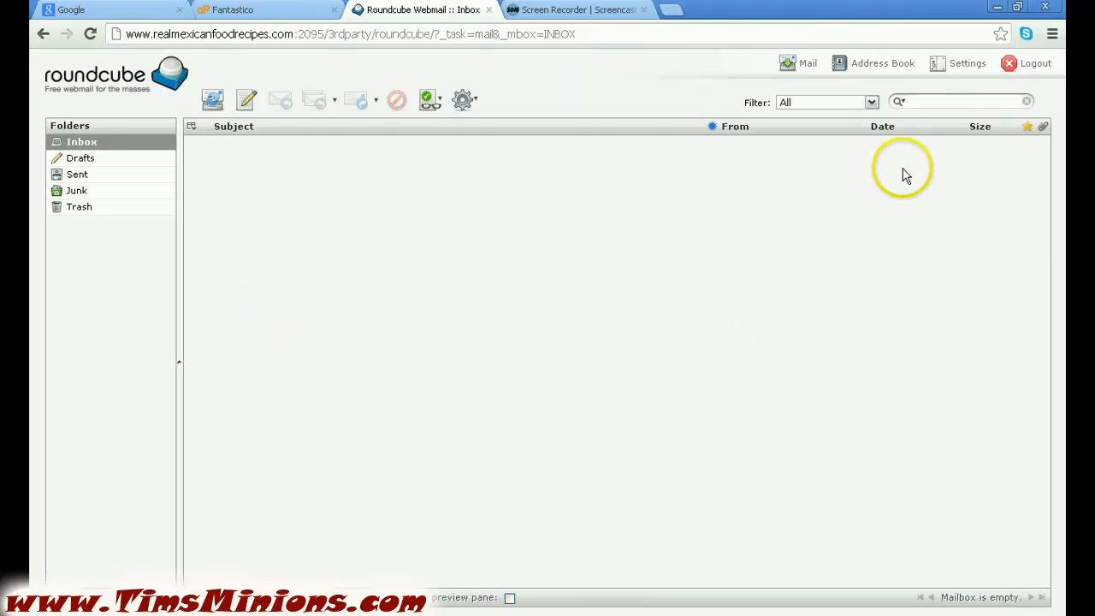
{"action": "left_click", "coordinate": [1037, 65]}
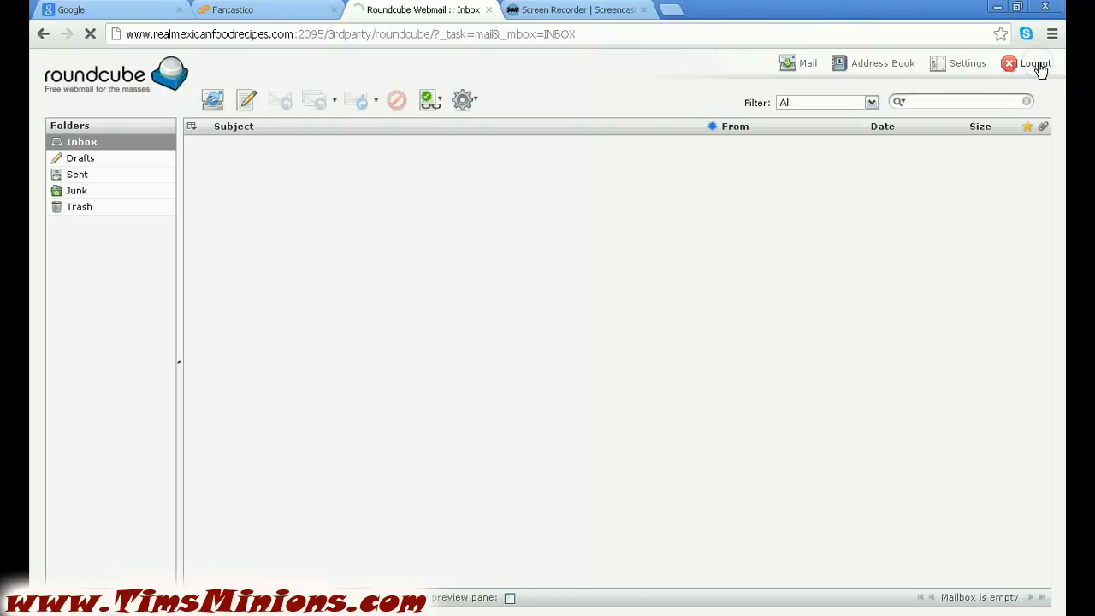